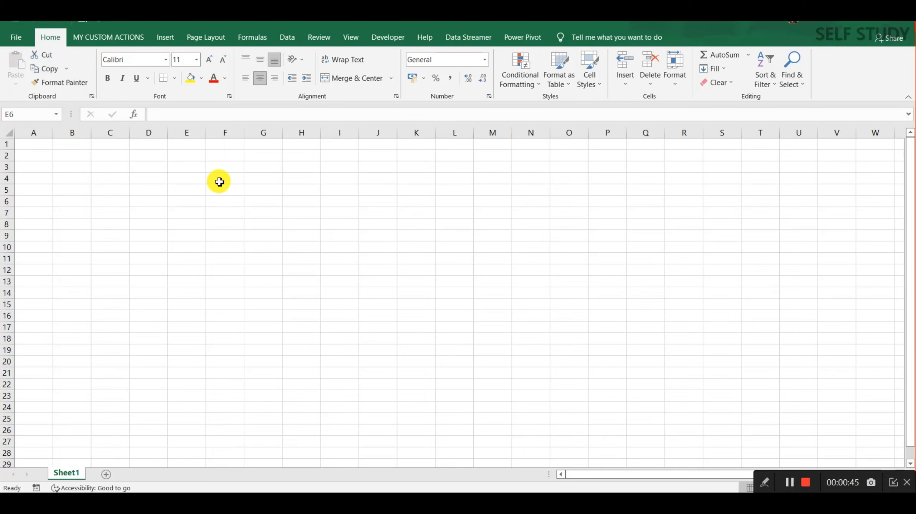
Step: Enter the title MONTHLY BUDGET in cell E5
left_click(219, 182)
left_click(207, 211)
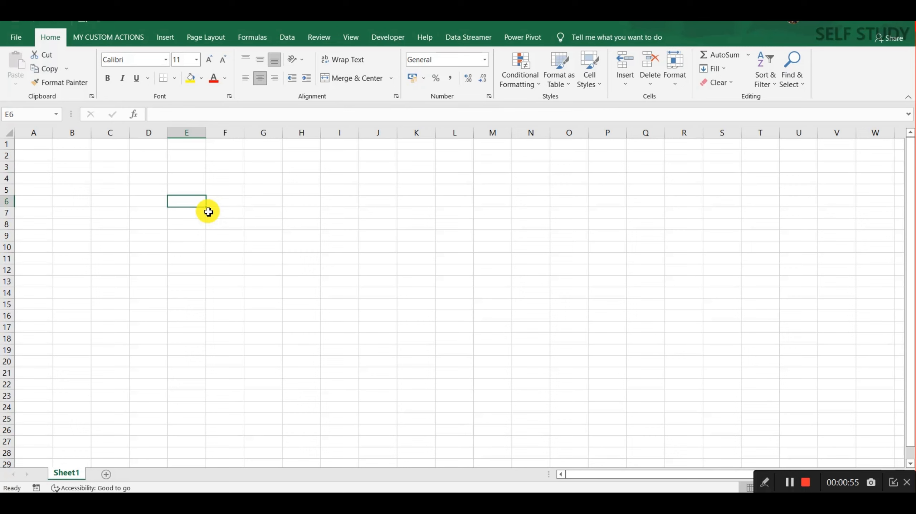
key("Up")
key("Down")
key("Up")
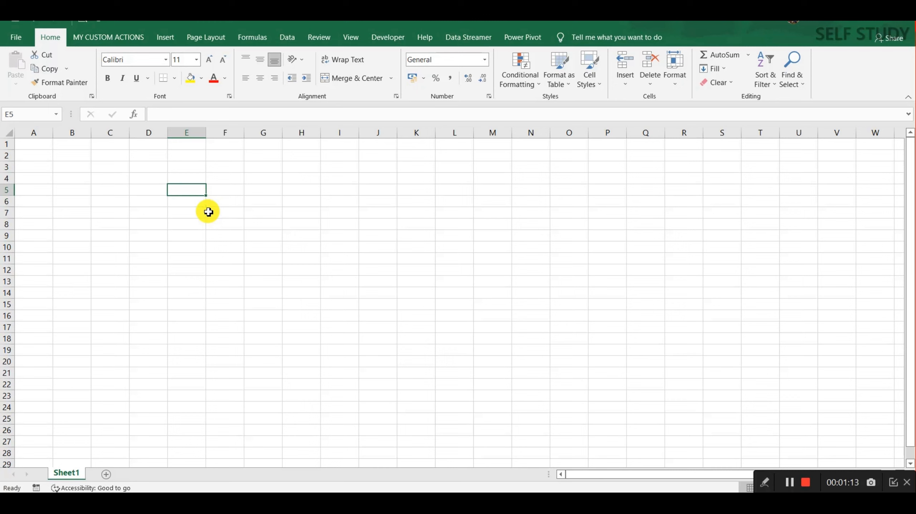
key("shift+Right")
key("shift+Right")
key("shift+Right")
key("shift+Right")
key("shift+Right")
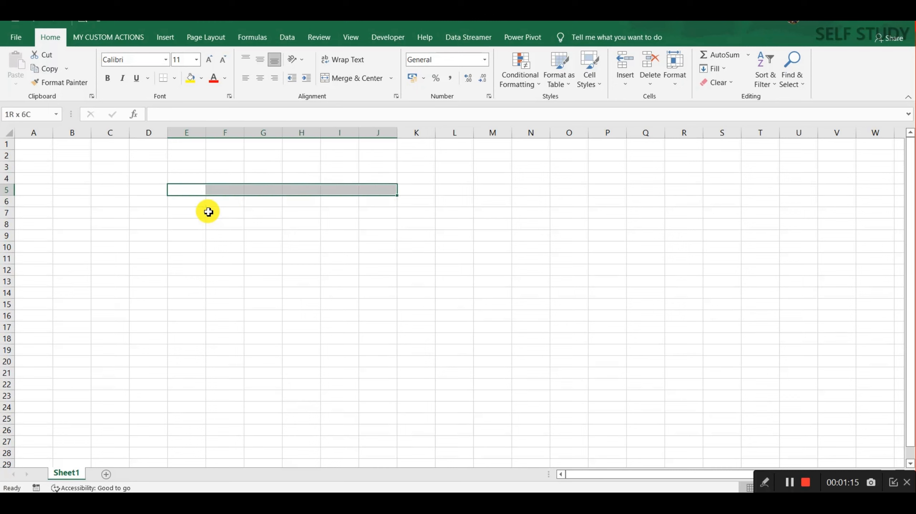
type("MOTNHLY")
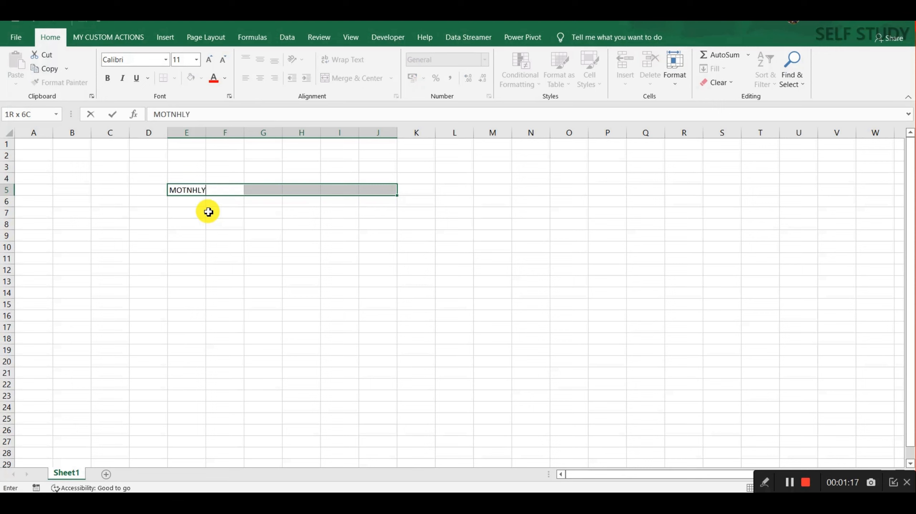
key("BackSpace")
key("BackSpace")
key("BackSpace")
key("BackSpace")
key("BackSpace")
key("BackSpace")
type("NTHLY BUDGET")
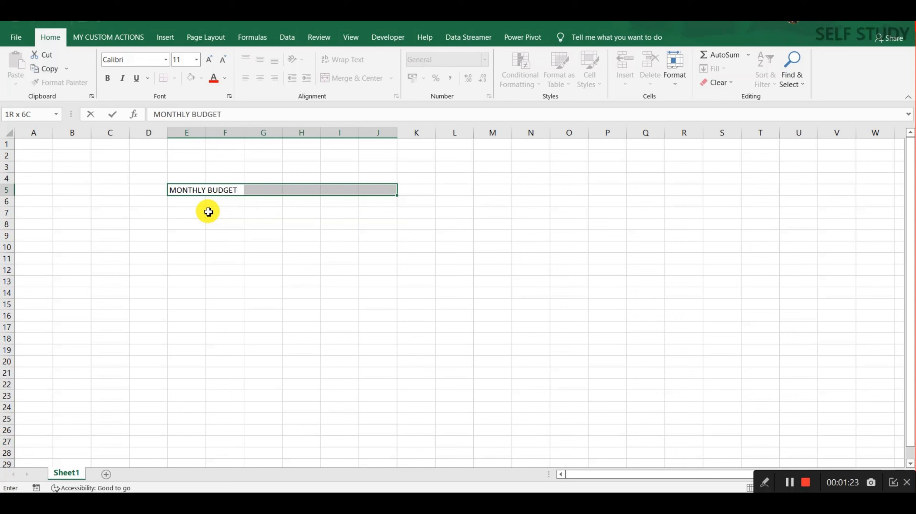
key("Down")
key("Up")
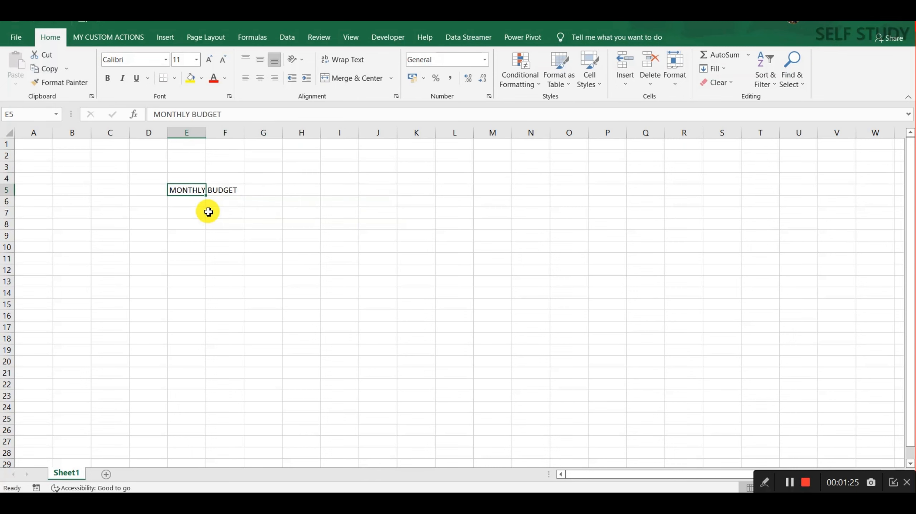
key("shift+Right")
key("shift+Right")
key("shift+Right")
key("shift+Right")
Step: Enter the header ITEMS in cell E6 and list EB Bill, Grocery and Petrol in the cells below it
left_click(186, 202)
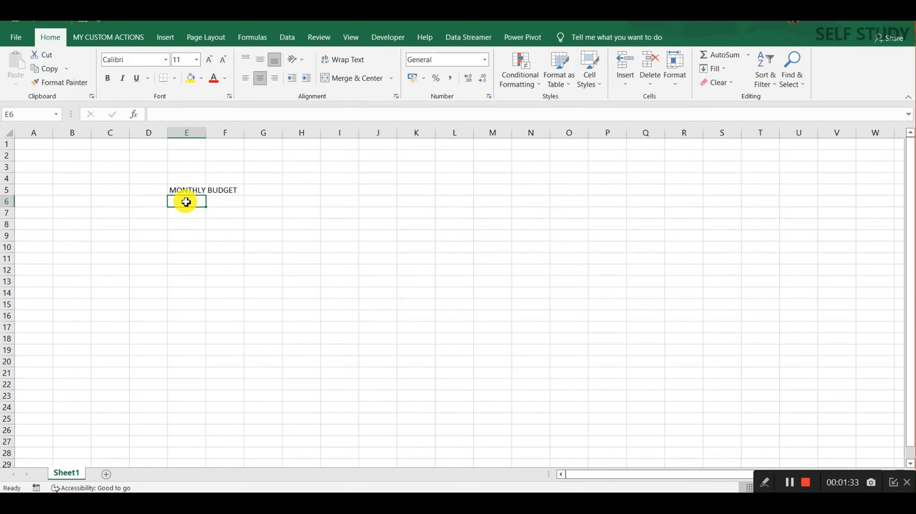
type("ITEMS")
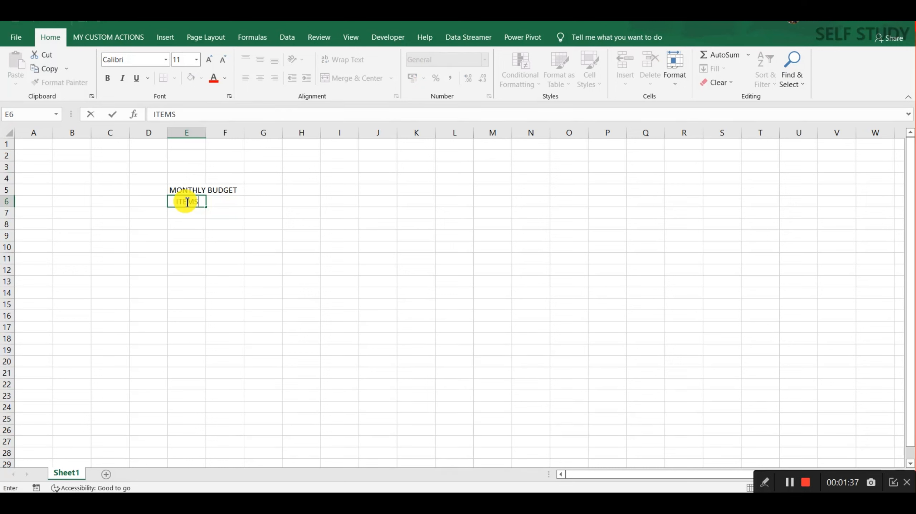
key("Return")
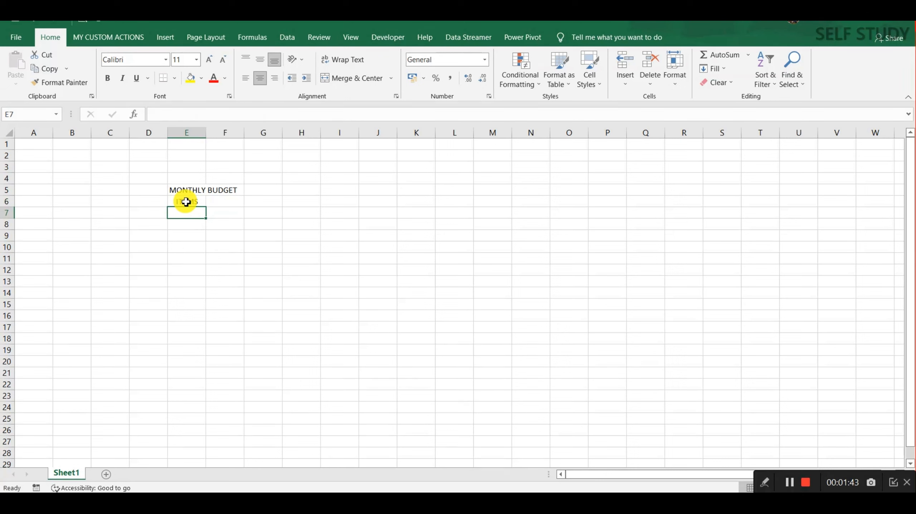
type("EB Bill")
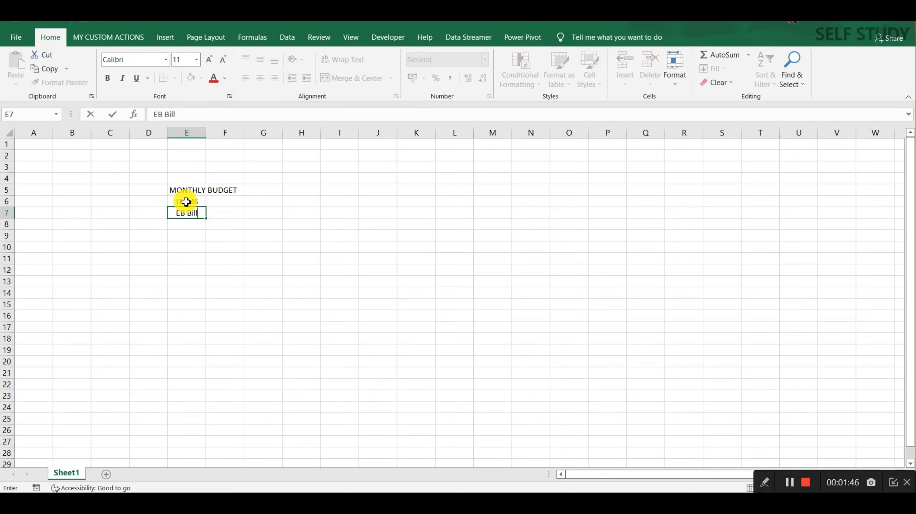
key("Return")
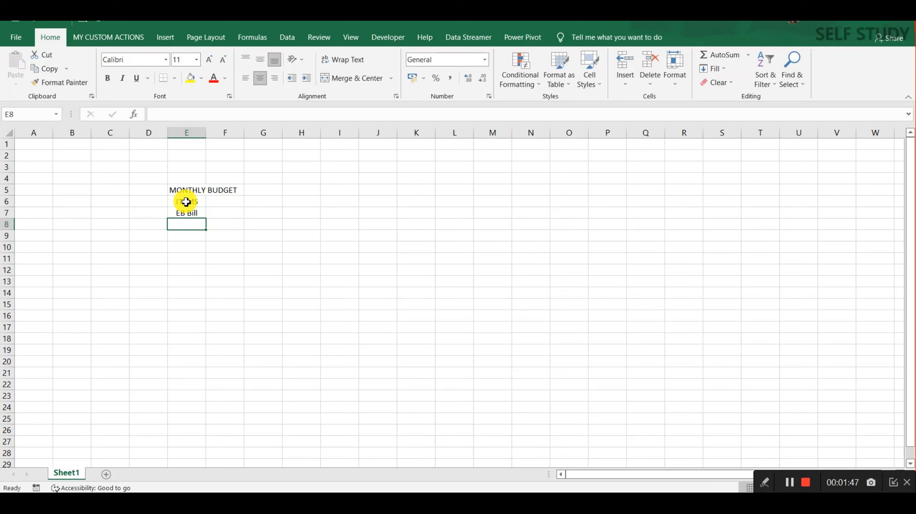
type("Grocery")
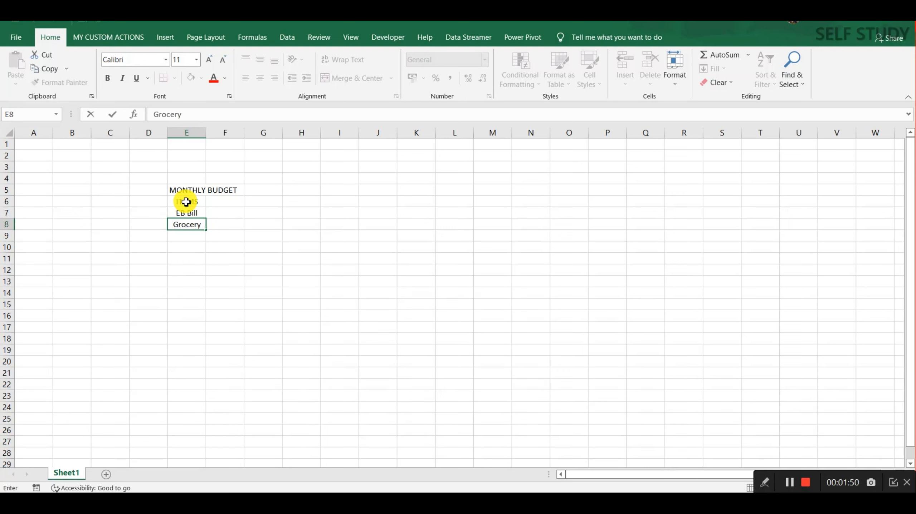
key("Return")
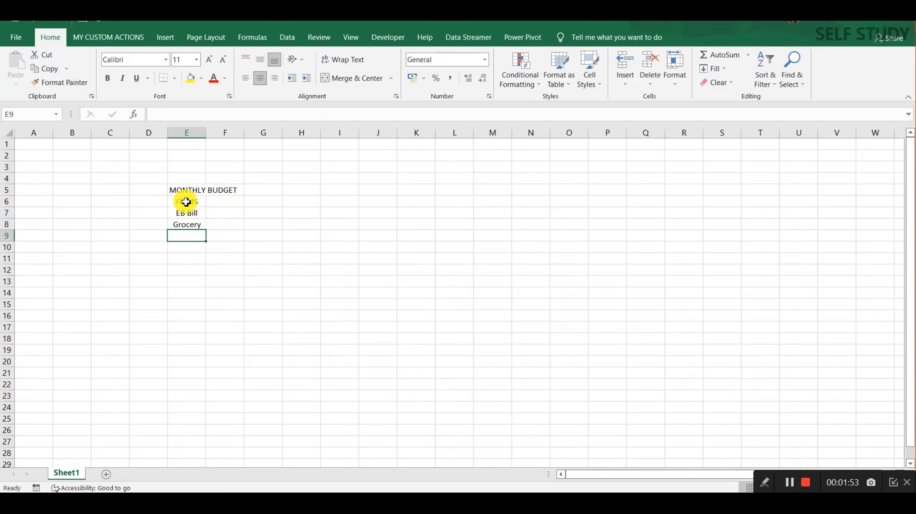
type("Petrol")
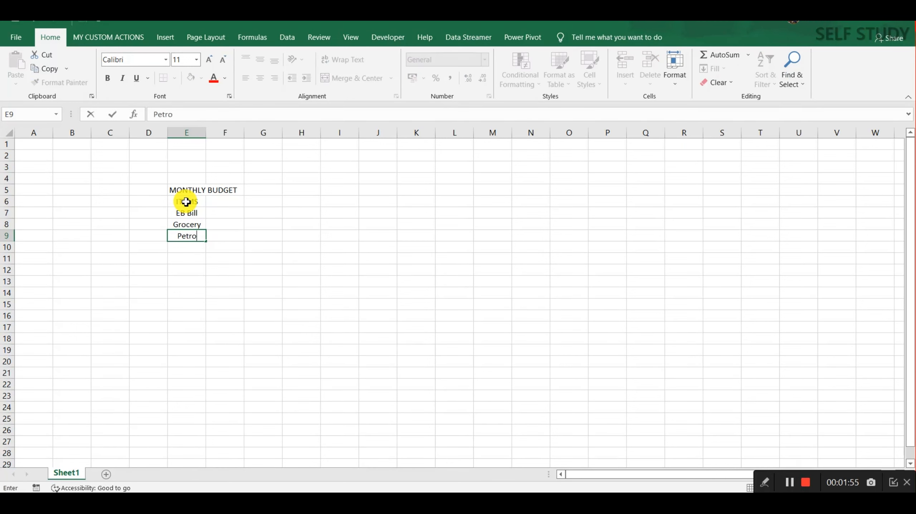
key("Return")
Step: Merge and center the MONTHLY BUDGET title across cells E5 to I5
key("Up")
key("Up")
key("Up")
key("Up")
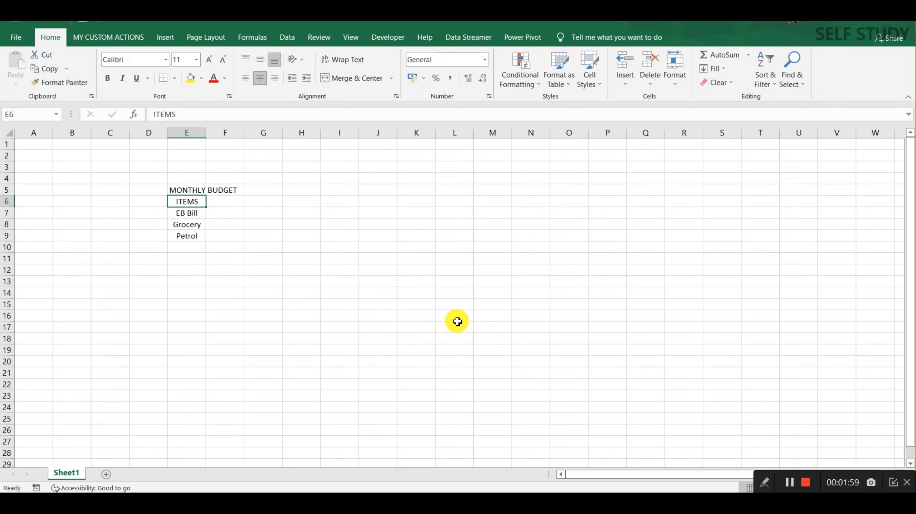
key("Up")
key("Down")
key("Up")
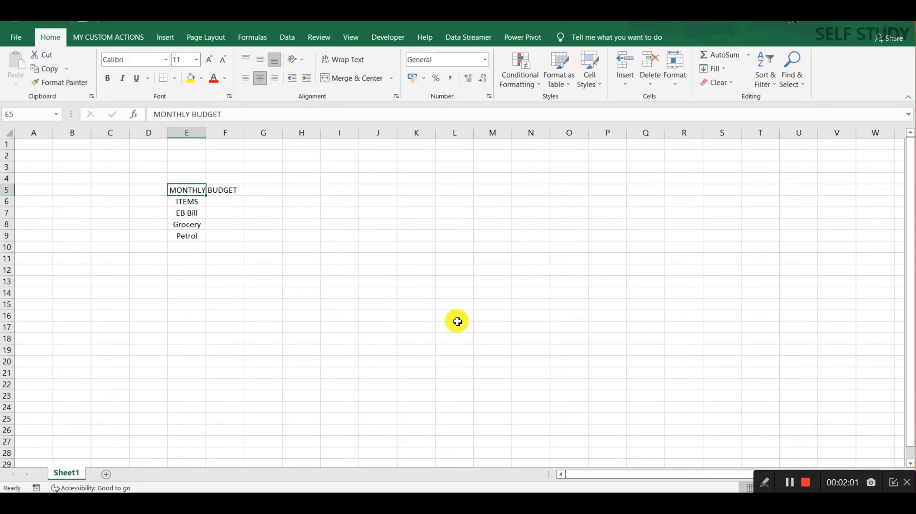
key("Down")
key("Up")
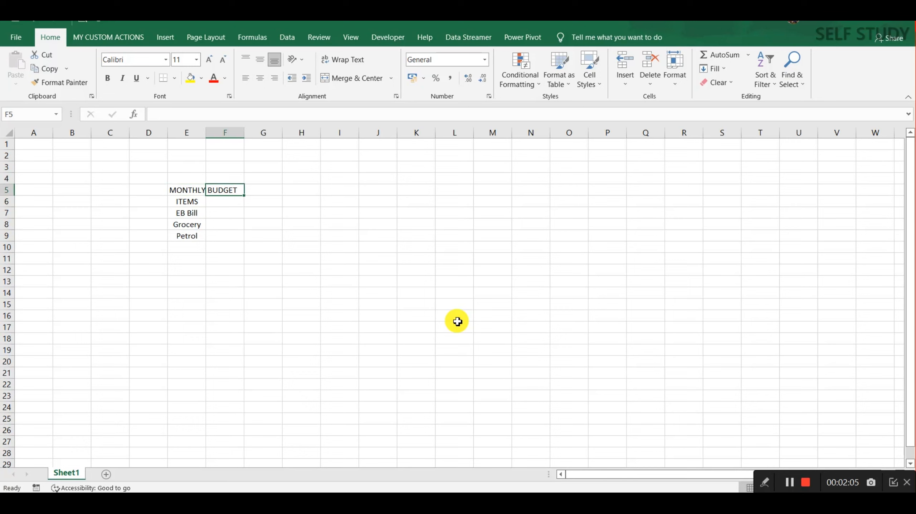
key("shift+Right")
key("shift+Right")
key("shift+Right")
key("shift+Right")
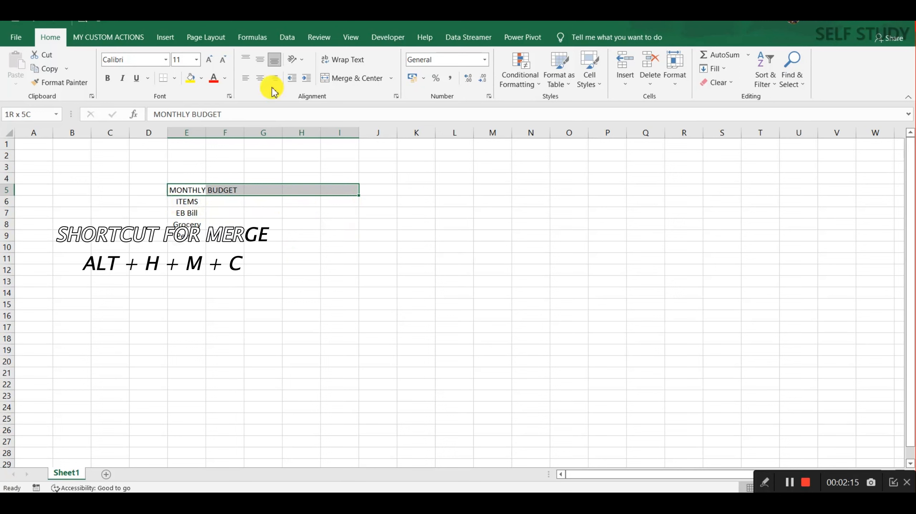
left_click(352, 79)
Step: Enter the month headers Jan, Feb, Mar and Apr in cells F6 to I6
left_click(231, 207)
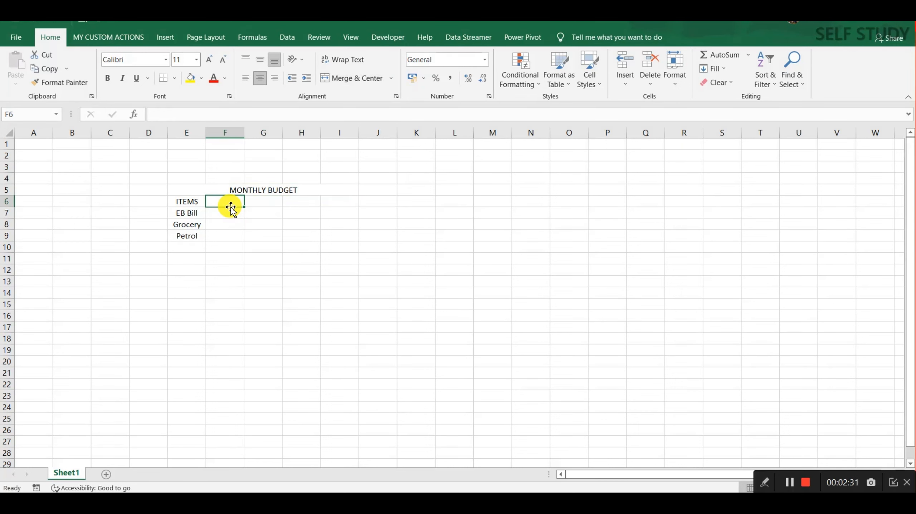
type("Jan")
key("Tab")
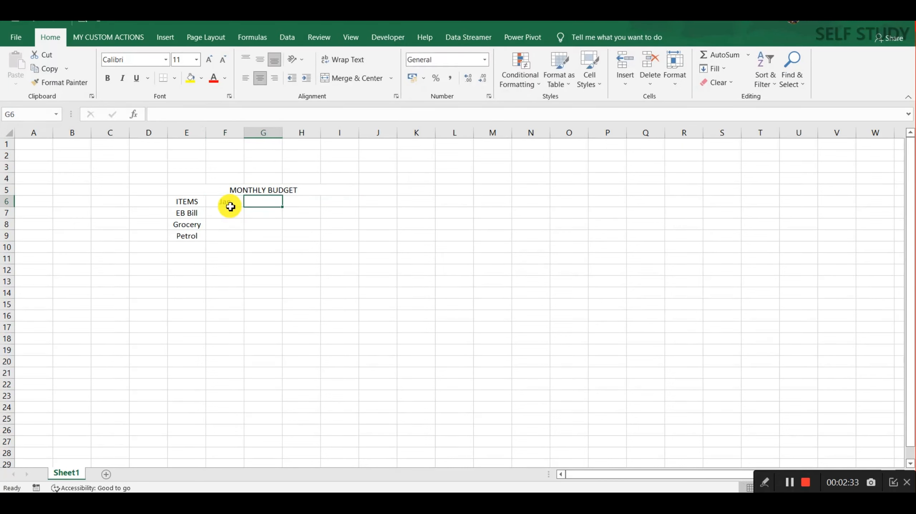
type("Feb")
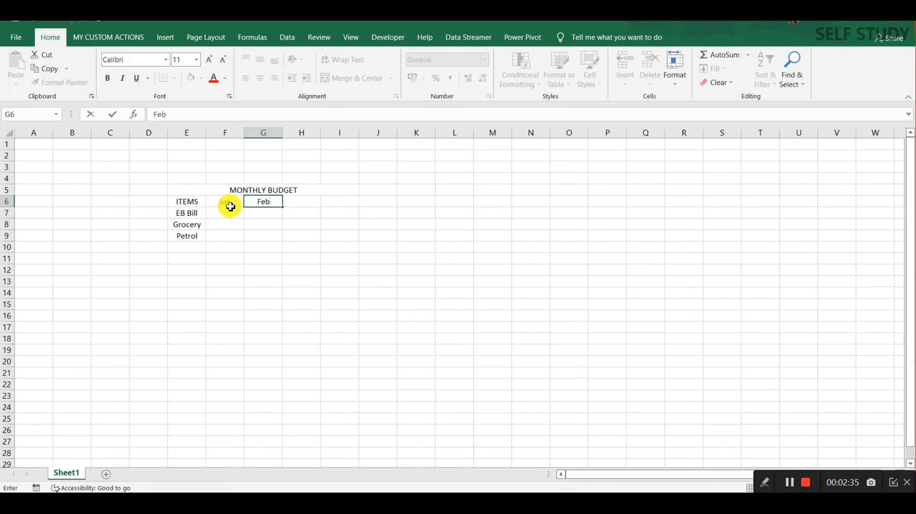
key("Tab")
type("Mar")
key("Tab")
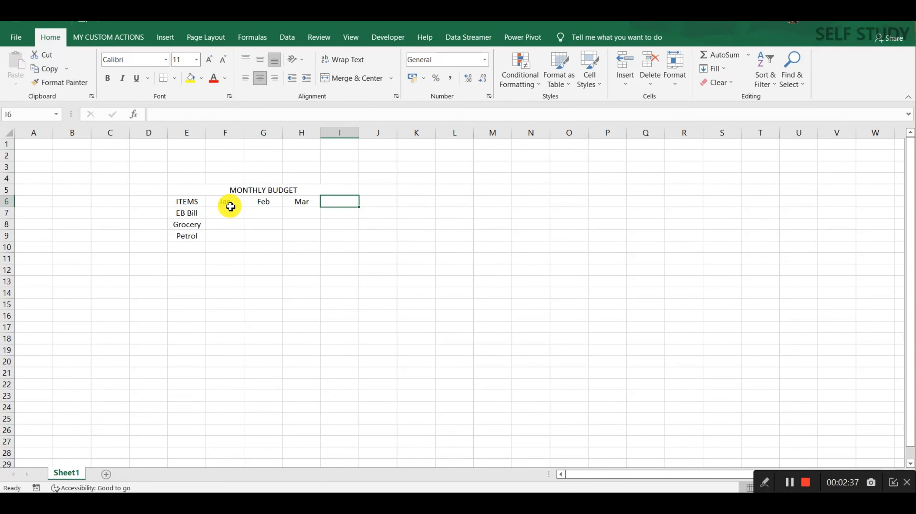
type("Apr")
key("Return")
Step: Fill the EB Bill row with 124, 145, 784 and 560 for Jan to Apr
key("Up")
key("Left")
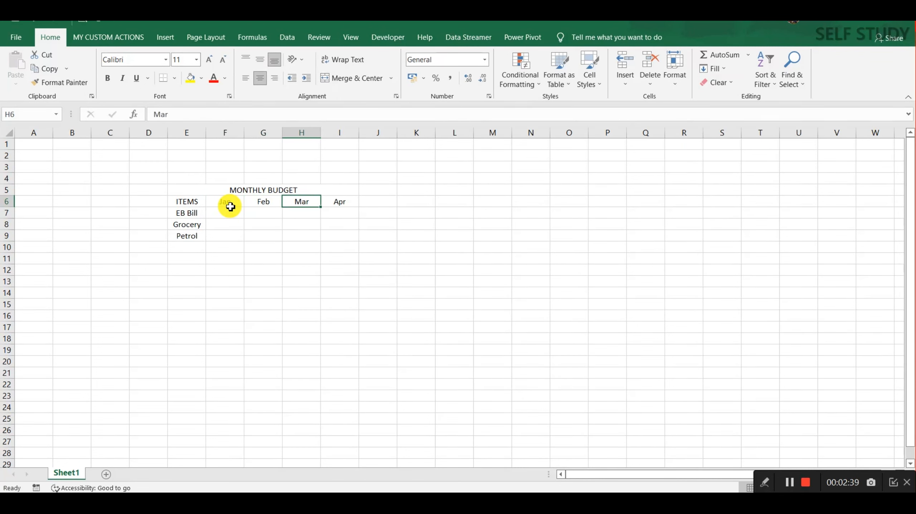
key("Left")
key("Left")
key("Left")
key("Down")
key("Down")
key("Down")
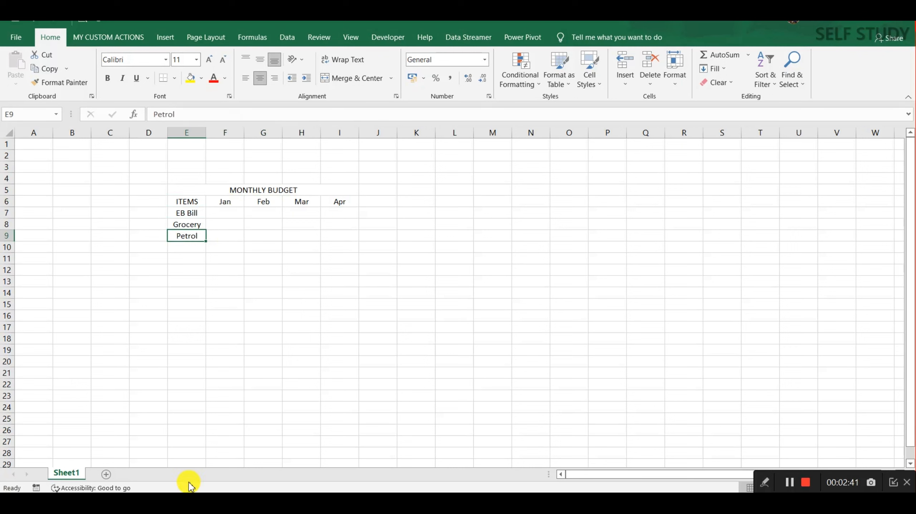
key("Up")
key("Up")
key("Right")
key("Up")
key("Down")
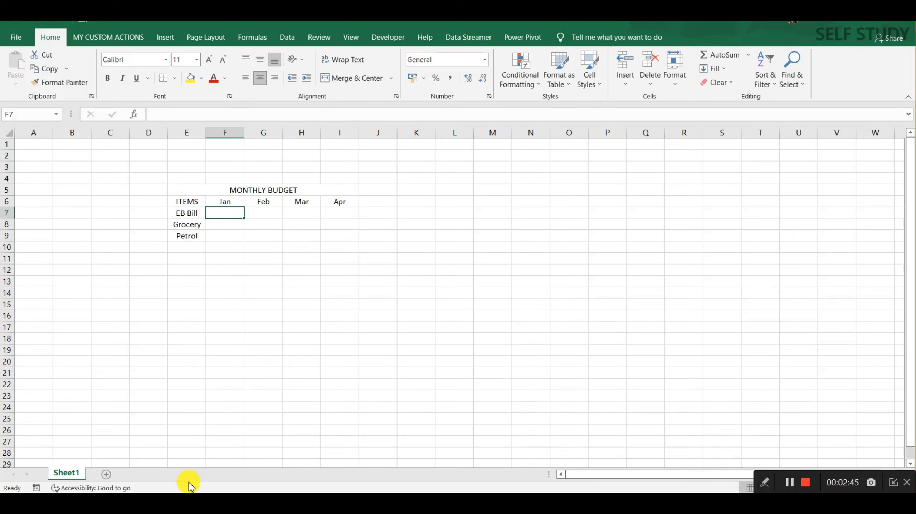
type("124")
key("Tab")
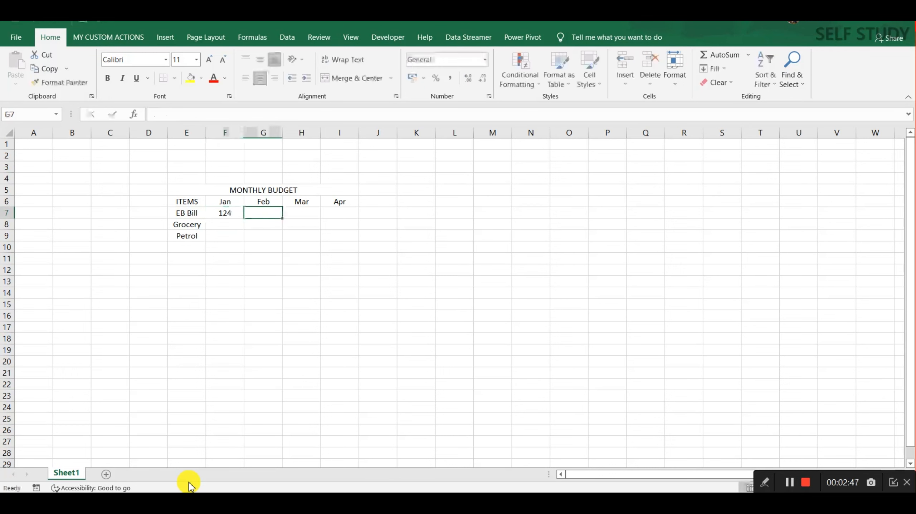
type("145")
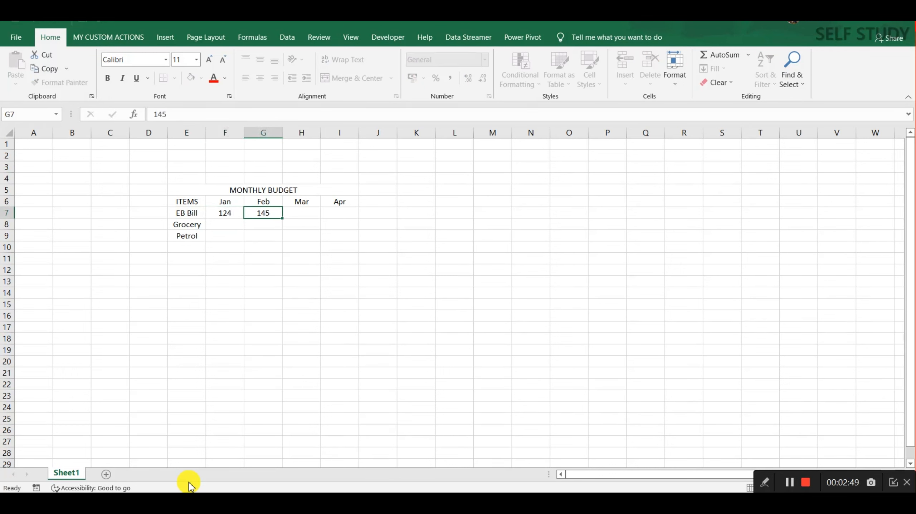
key("Tab")
type("784")
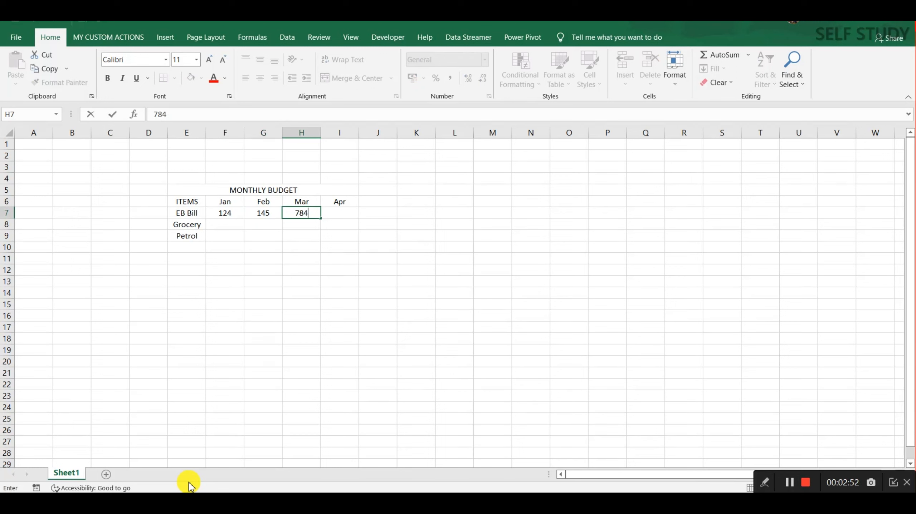
key("Tab")
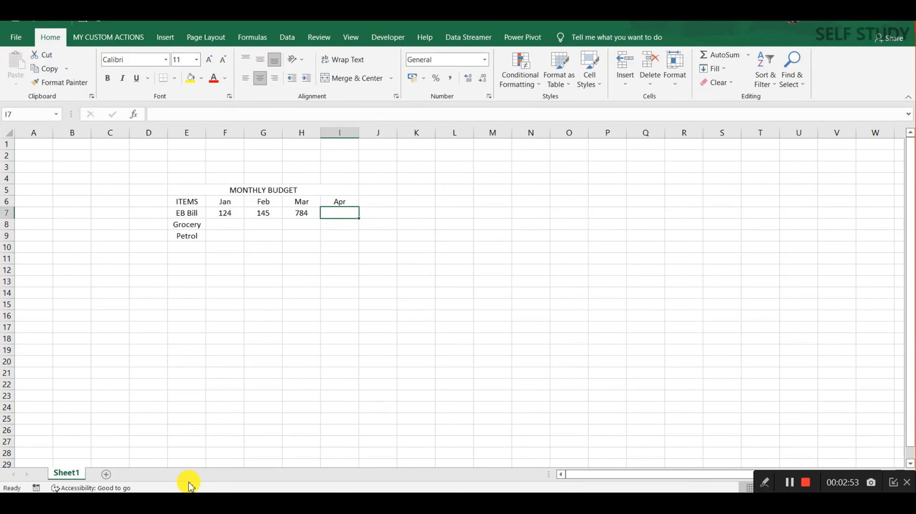
type("560")
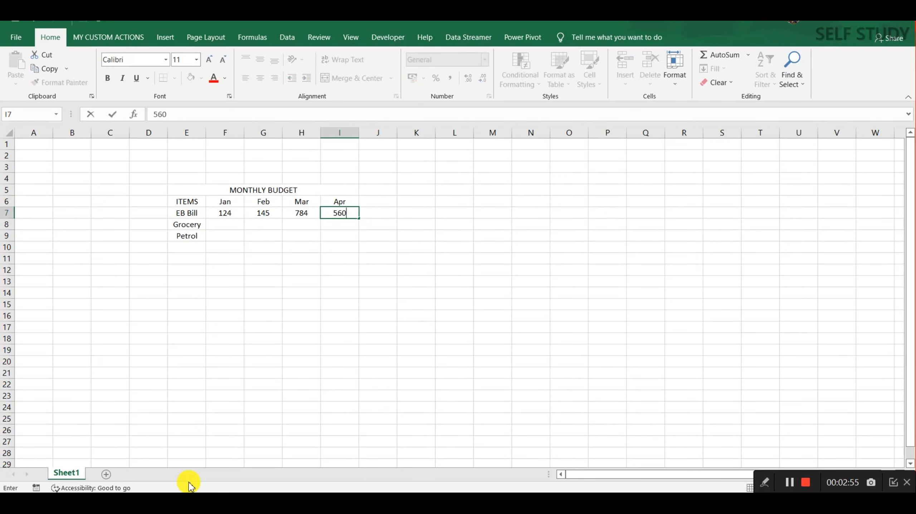
key("Return")
Step: Fill the Grocery row with 1240, 5501, 6400 and 7845 for Jan to Apr
type("1240")
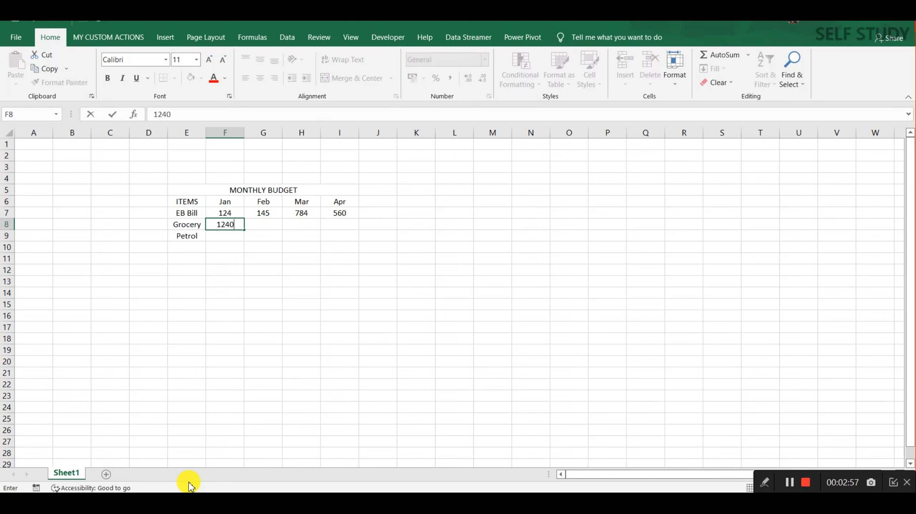
key("Tab")
type("5501")
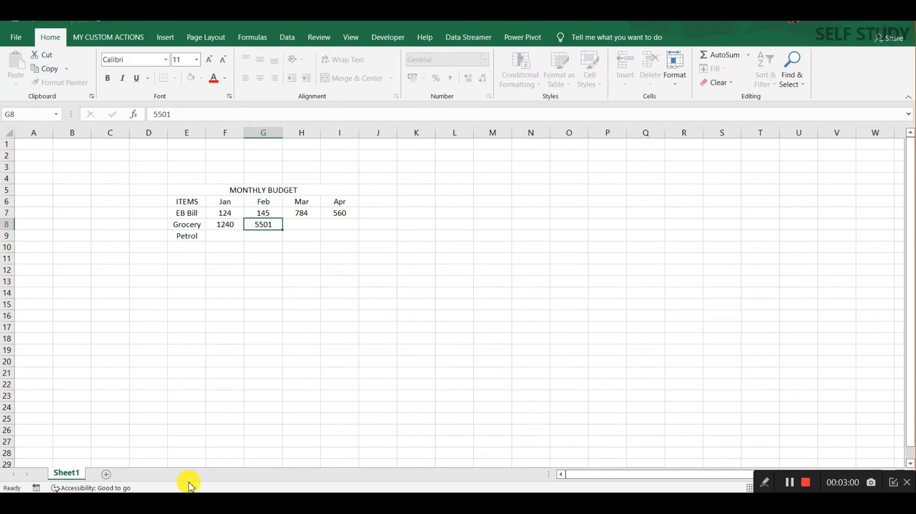
key("Tab")
type("6400")
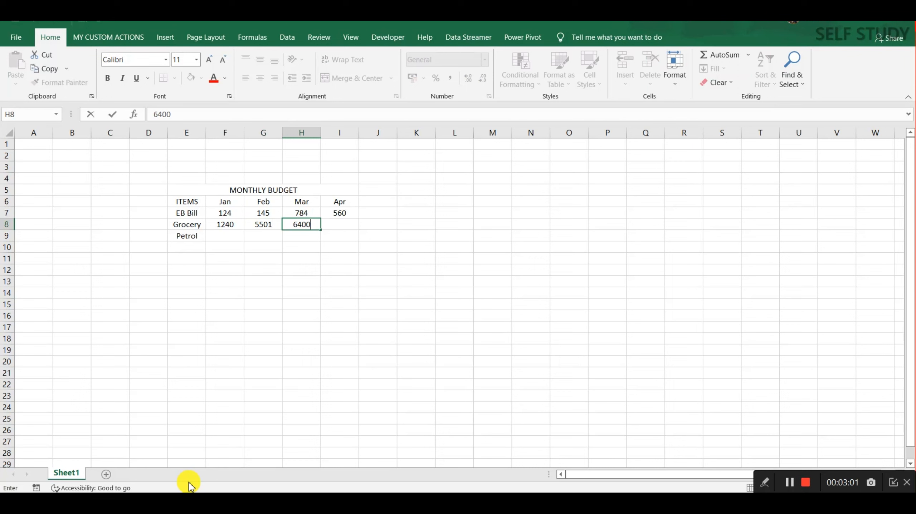
key("Tab")
type("7845")
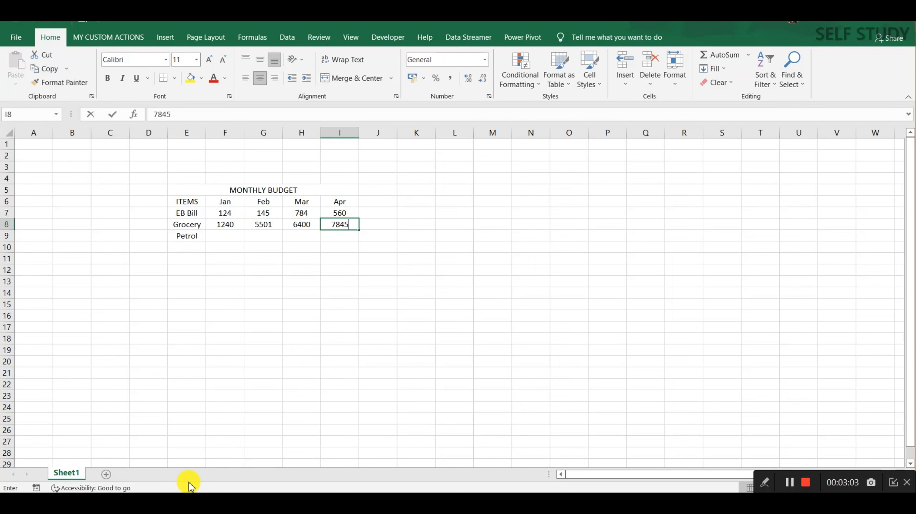
key("Return")
Step: Fill the Petrol row with 254, 500, 560 and 451 for Jan to Apr
key("Left")
key("Left")
key("Left")
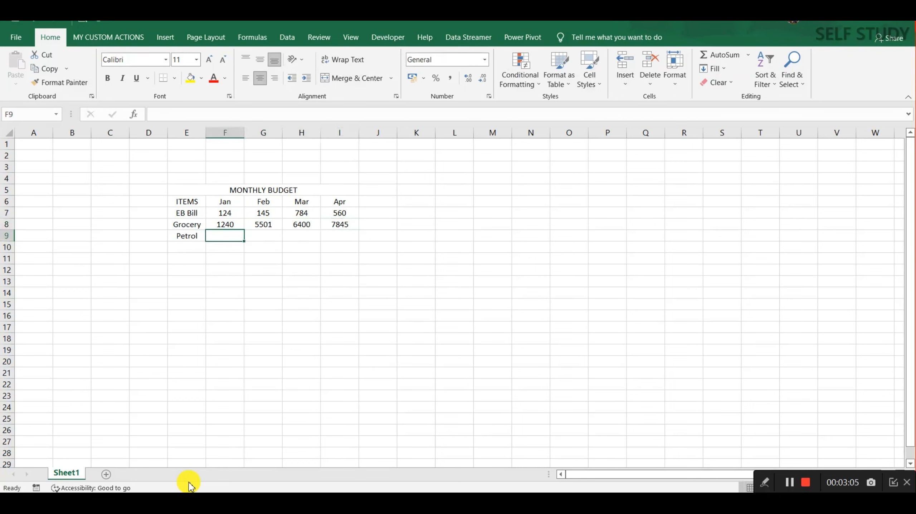
type("254")
key("Tab")
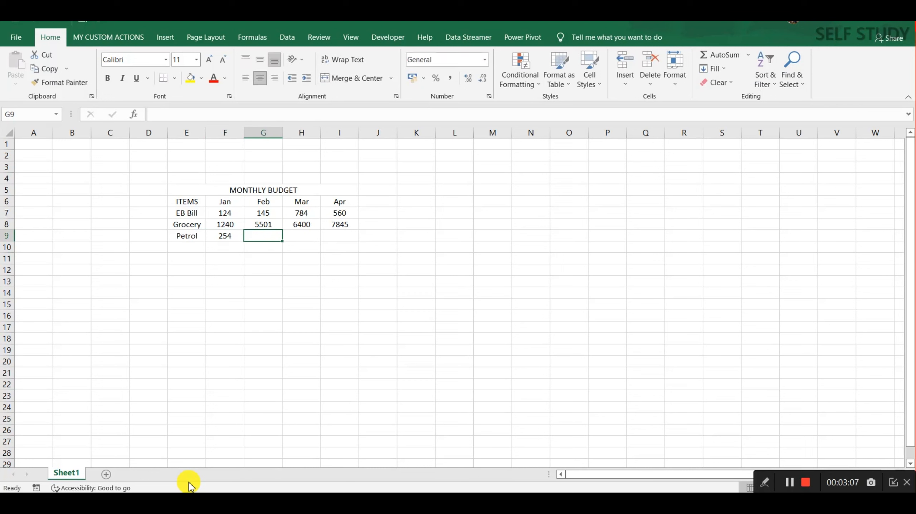
type("500")
key("Tab")
type("560")
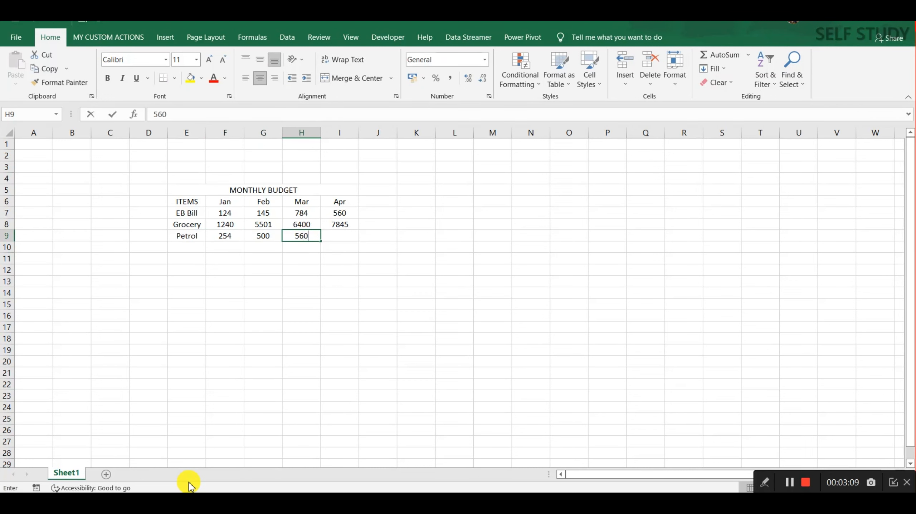
key("Tab")
type("451")
key("Return")
key("Up")
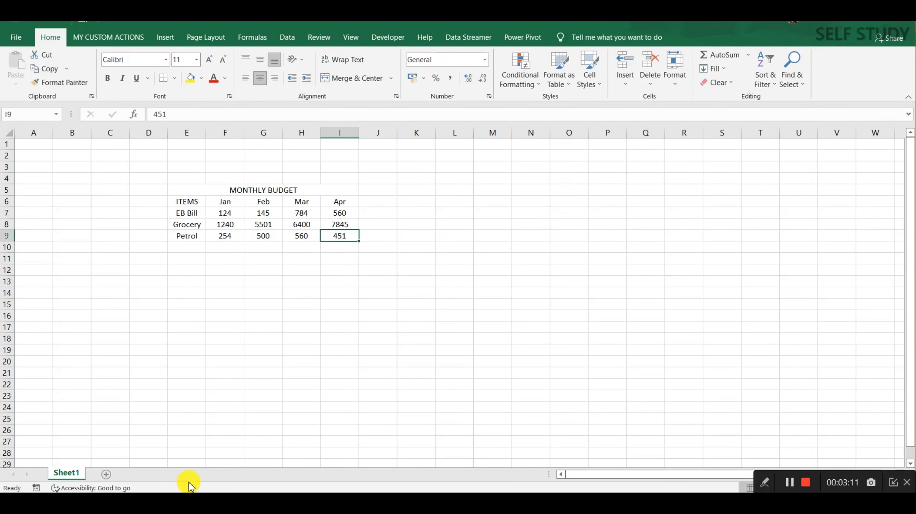
key("Up")
key("Up")
key("Up")
key("Left")
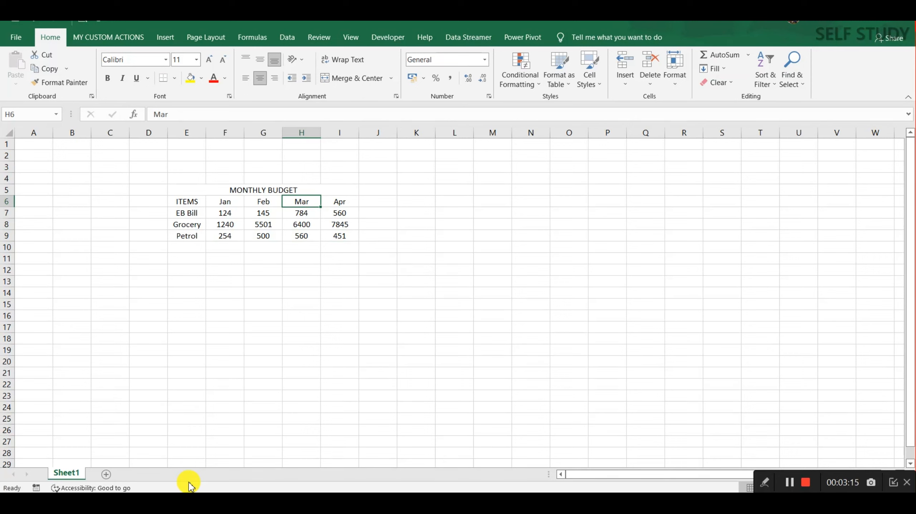
key("Left")
key("Left")
key("Left")
key("Left")
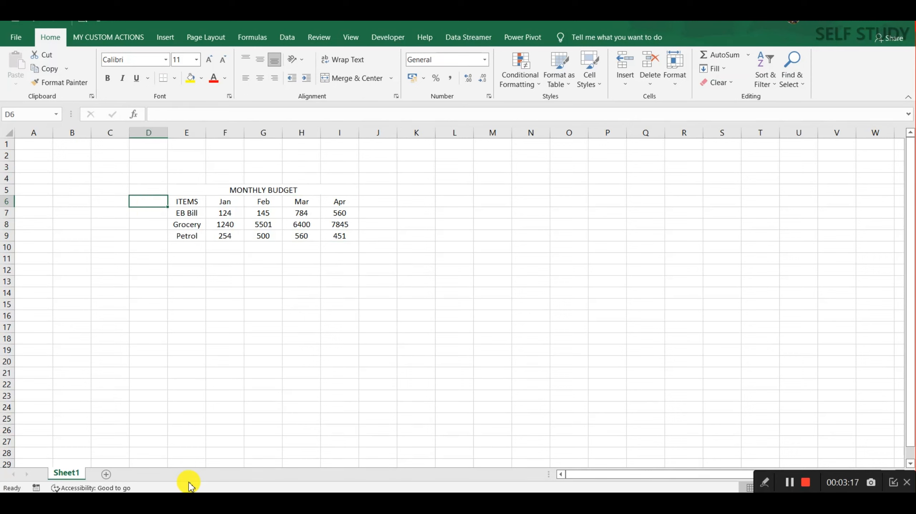
key("Right")
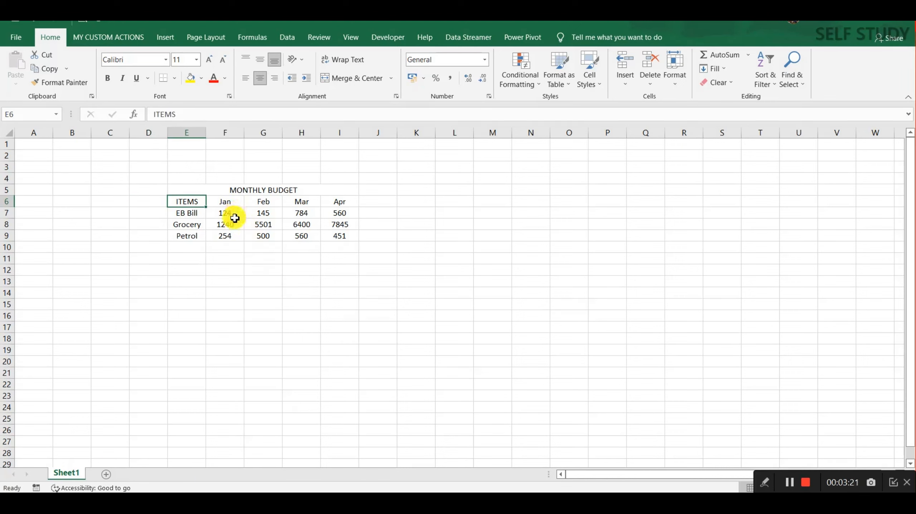
left_click(354, 216)
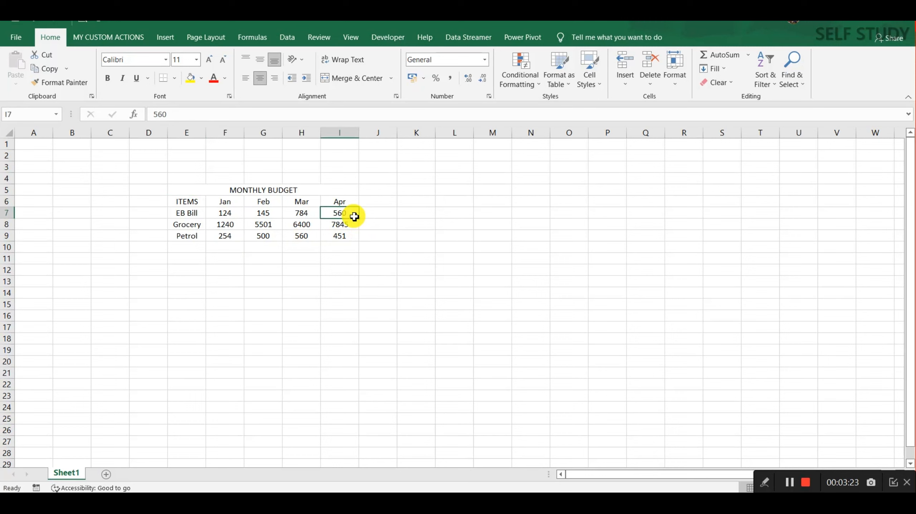
left_click(308, 214)
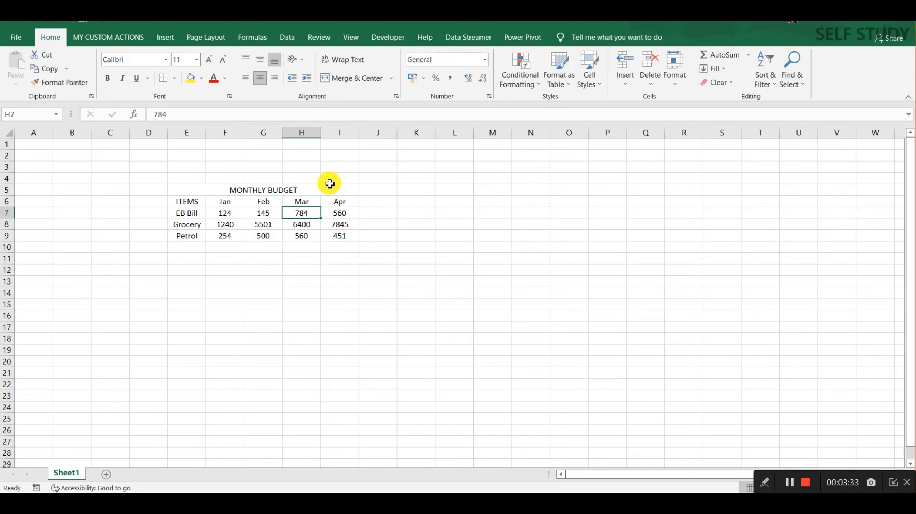
Step: Enter the row label Total in cell E10 below Petrol
left_click(182, 246)
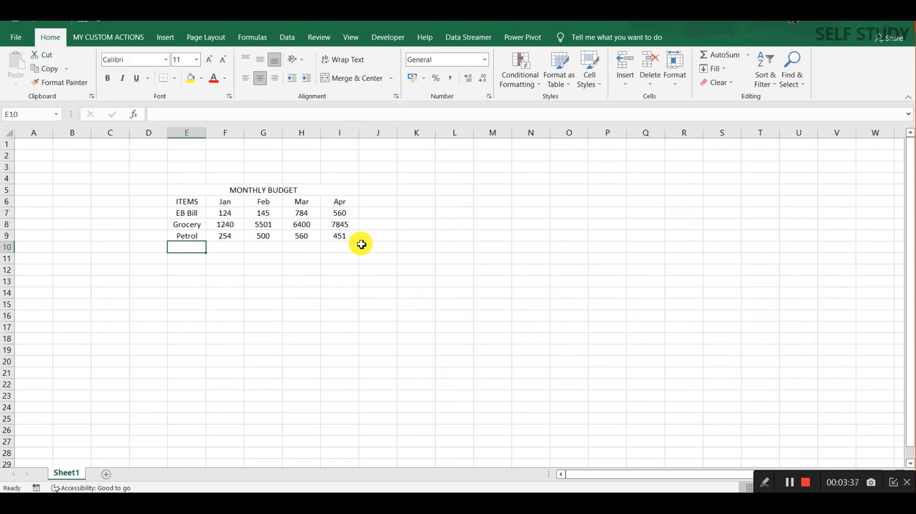
type("Total")
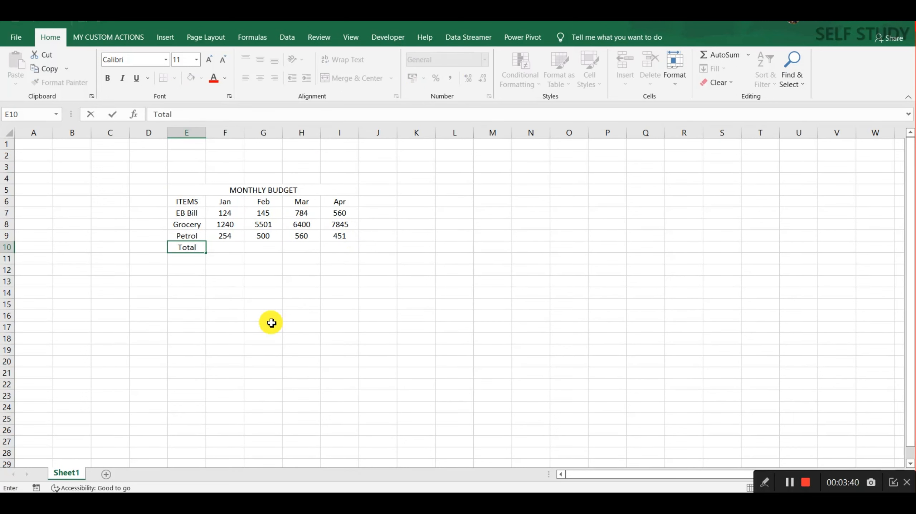
key("ctrl+Return")
key("Right")
key("Up")
key("Up")
key("Up")
key("Up")
key("Down")
key("Down")
key("Down")
key("Down")
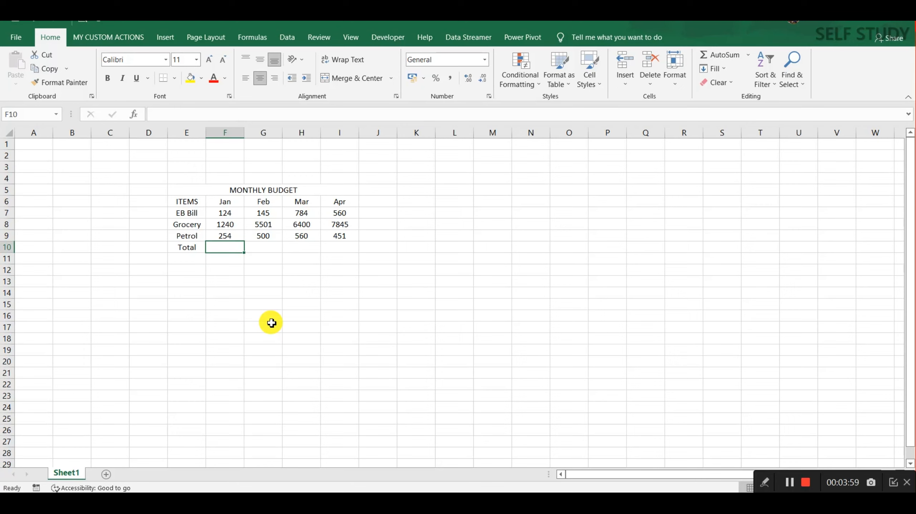
key("Up")
key("Down")
key("Left")
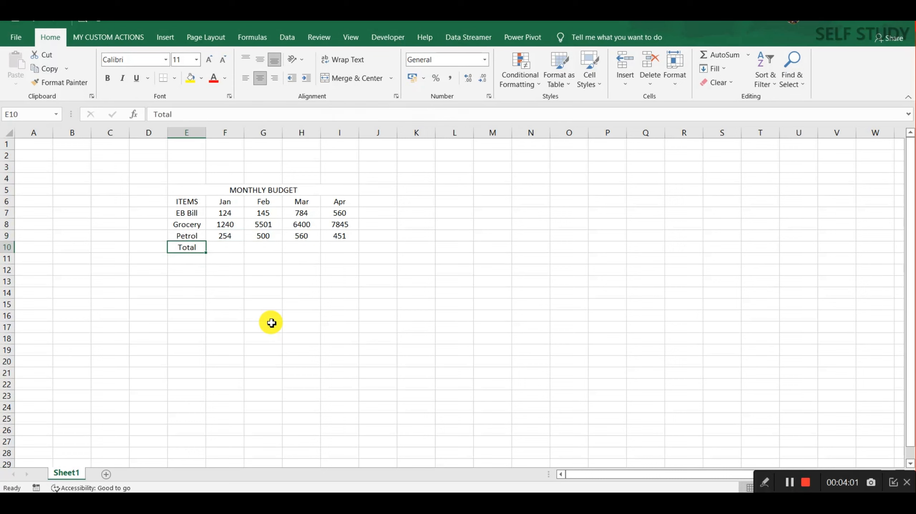
key("Right")
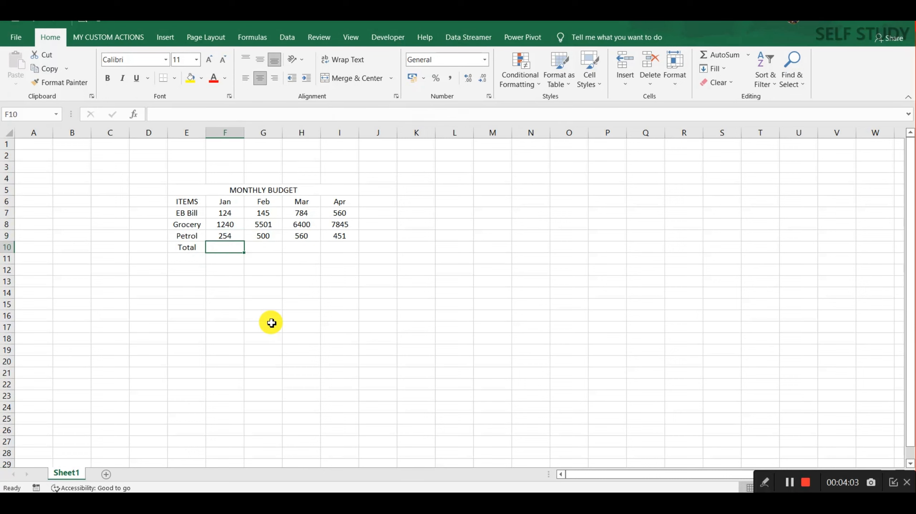
Step: Examine the Feb expenses in cells G7 to G9 and the Feb and Mar headers
key("Right")
key("Up")
key("Up")
key("Up")
key("shift+Down")
key("shift+Down")
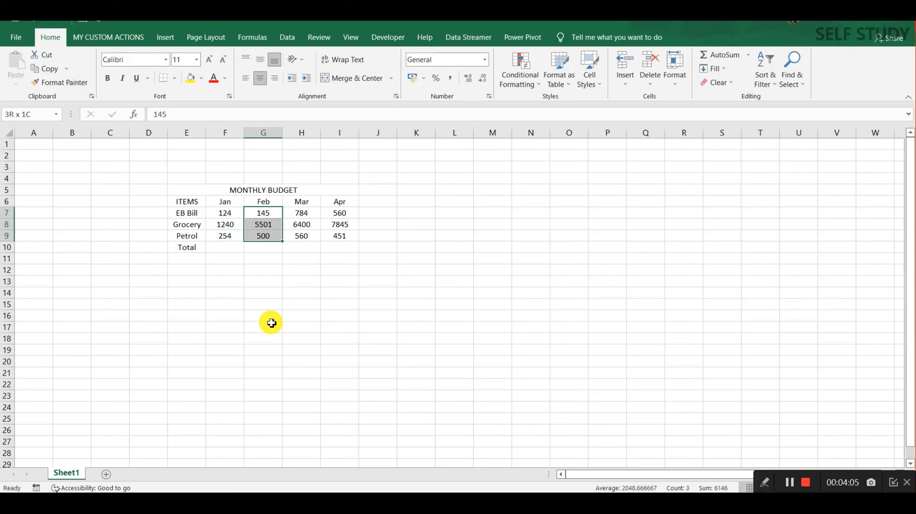
key("Down")
key("Down")
key("Down")
key("Up")
key("Up")
key("Up")
key("Up")
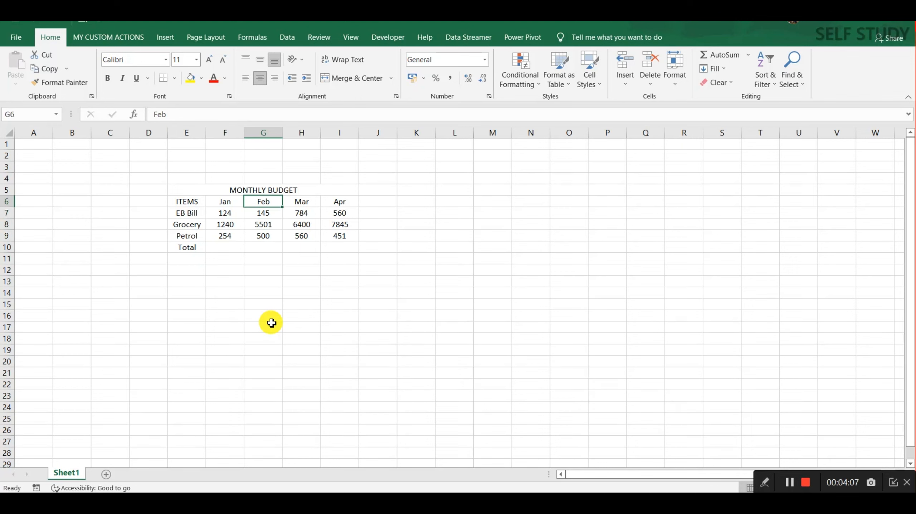
key("Down")
key("Right")
key("Up")
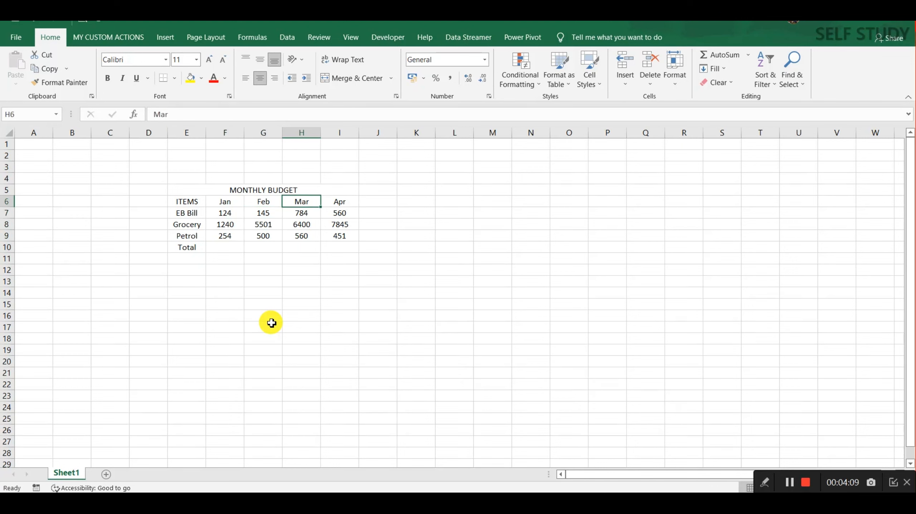
Step: Examine the EB Bill values across the months from Jan to Apr
key("Right")
key("Down")
key("Left")
key("Left")
key("Left")
key("Left")
key("Right")
key("Right")
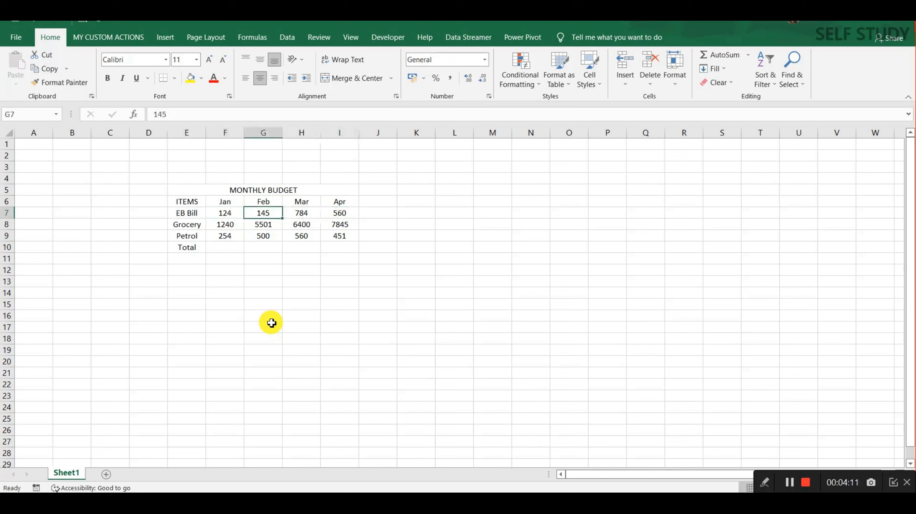
key("Left")
key("shift+Right")
key("shift+Right")
key("shift+Right")
key("shift+Right")
key("Left")
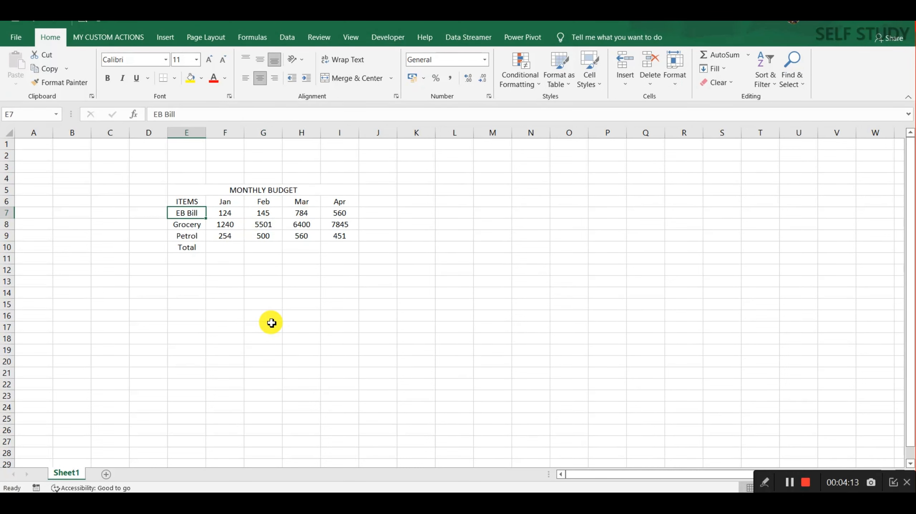
Step: Check the Jan expenses above the Total row and go to the Jan total cell F10
key("Right")
key("shift+Down")
key("shift+Down")
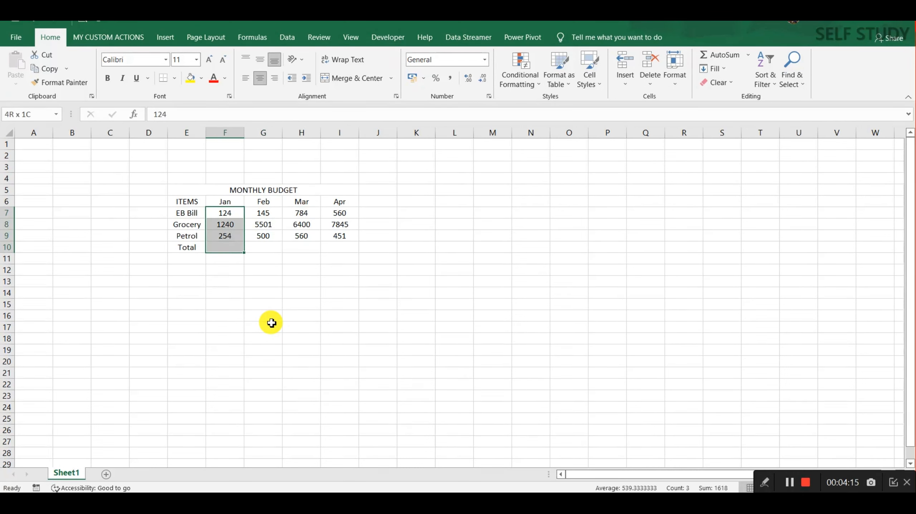
key("Up")
key("Down")
key("Down")
key("Down")
key("Down")
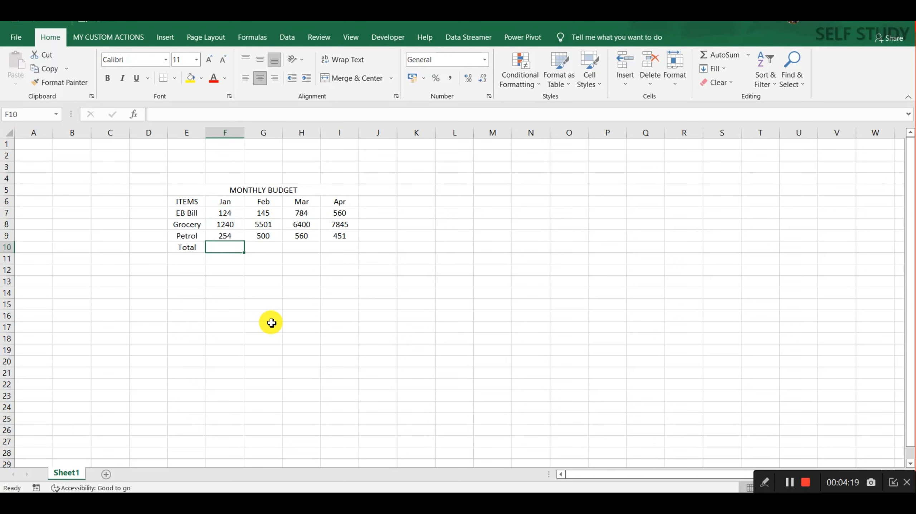
Step: Calculate the Jan total in cell F10 with the formula =124+1240+254
type("=124")
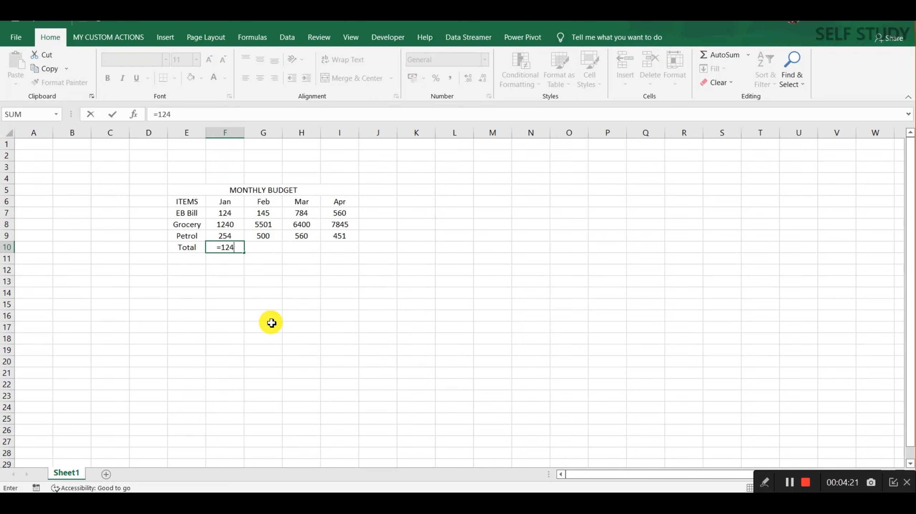
key("Escape")
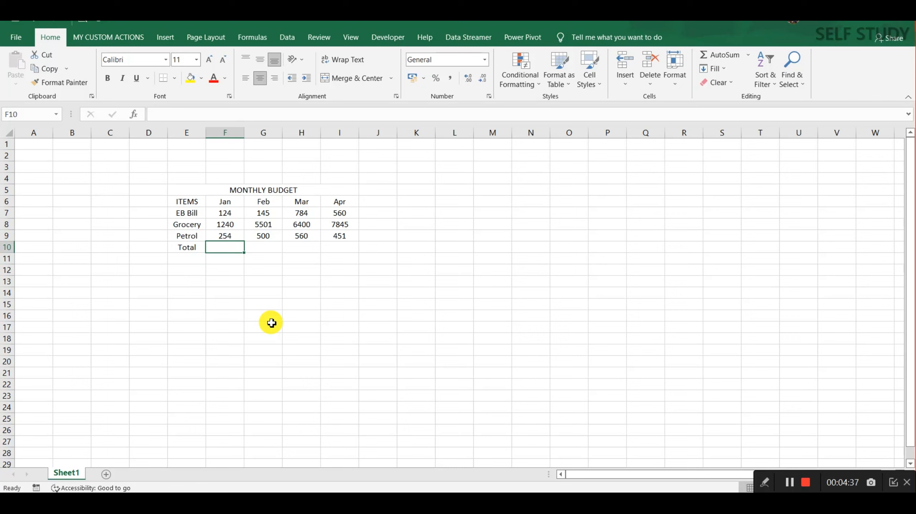
type("=")
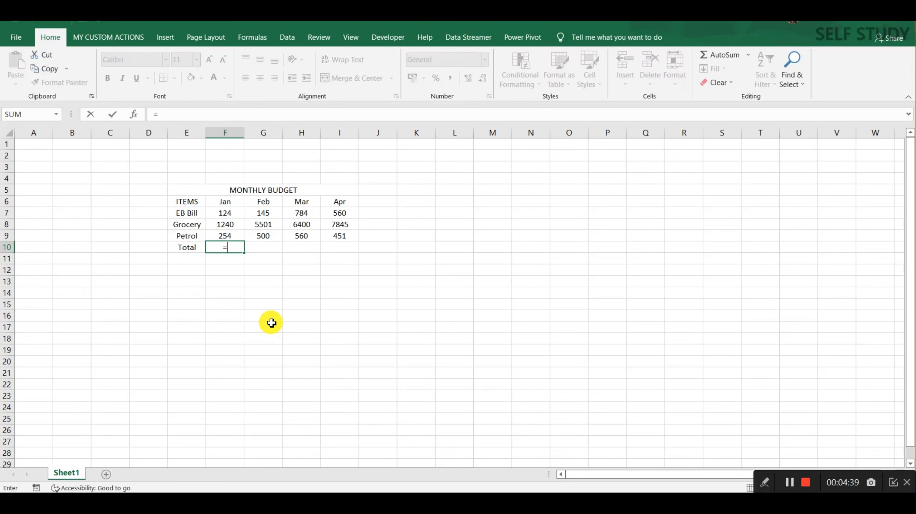
type("124+1240+254")
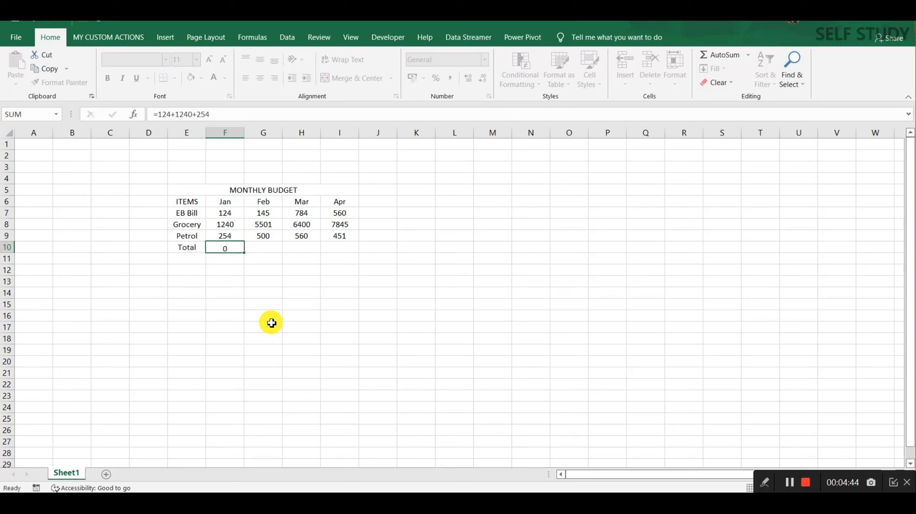
key("Return")
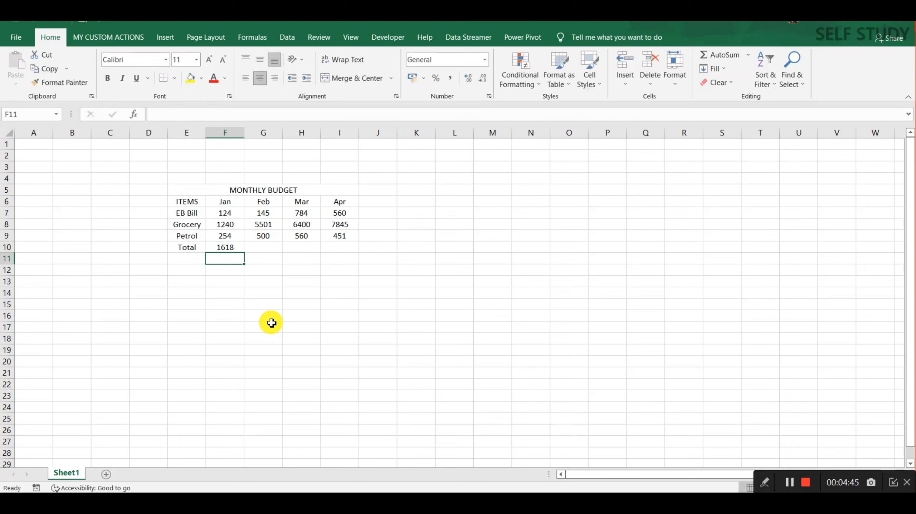
Step: Try to start the Feb total in cell G10 with the formula =145
key("Up")
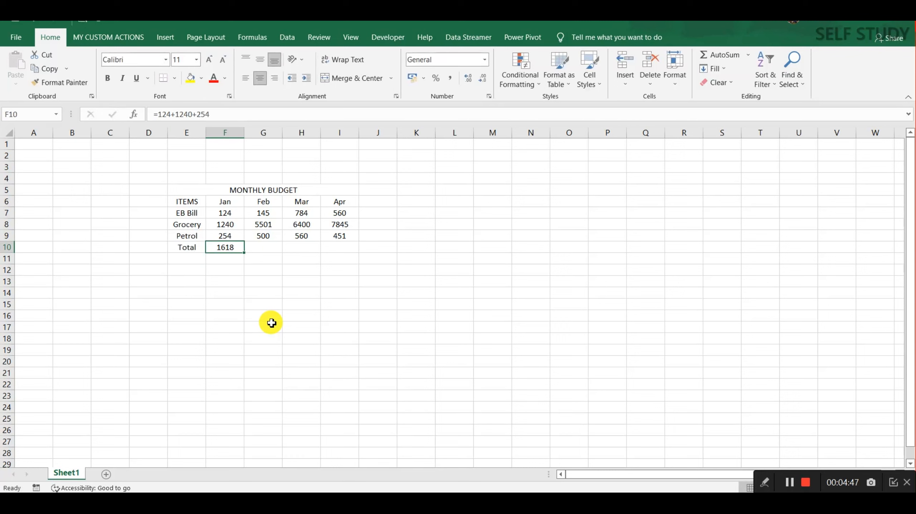
key("Right")
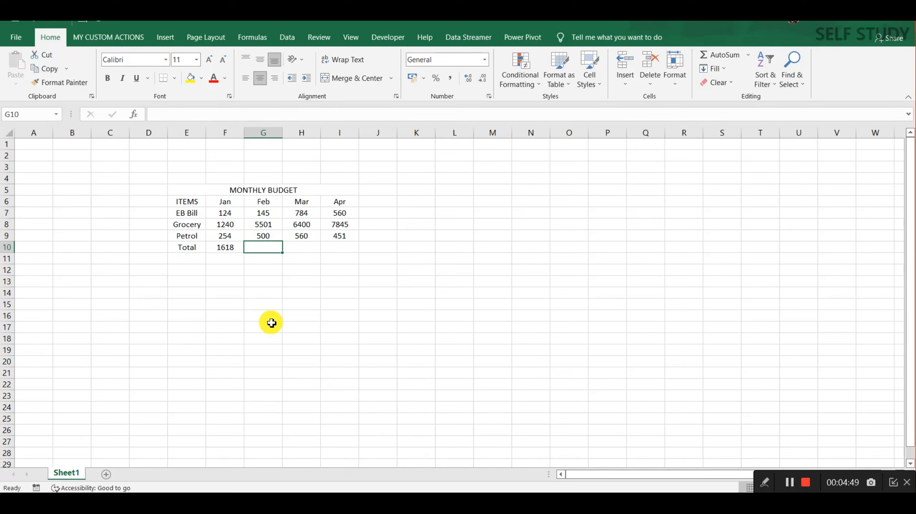
type("=145")
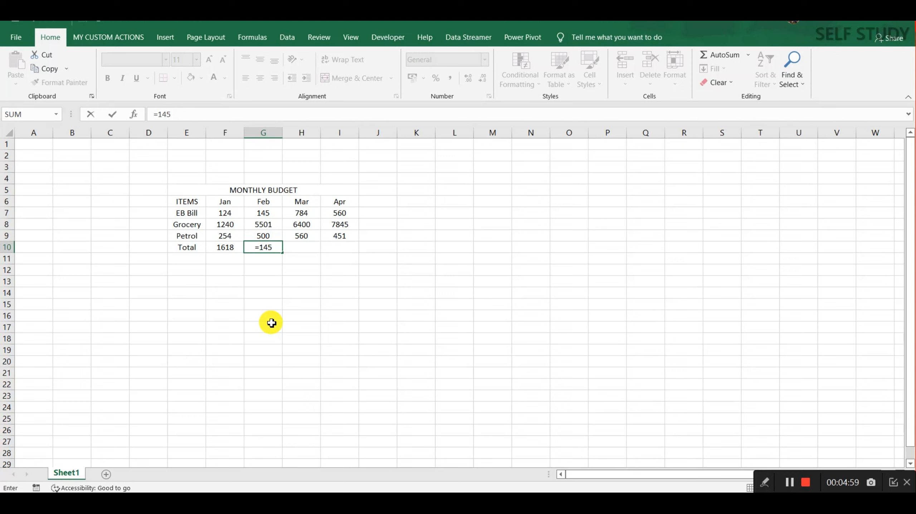
key("Left")
key("Right")
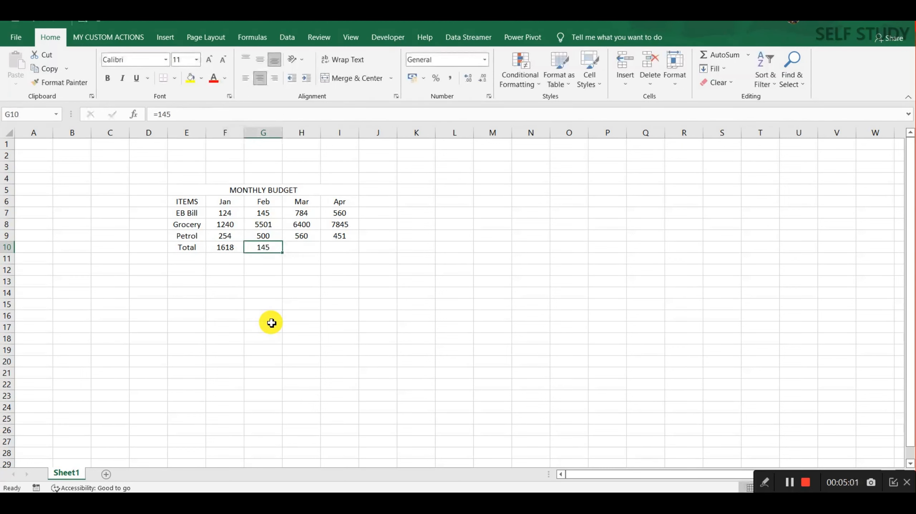
Step: Clear the Feb and Jan totals from cells G10 and F10
key("Delete")
key("Left")
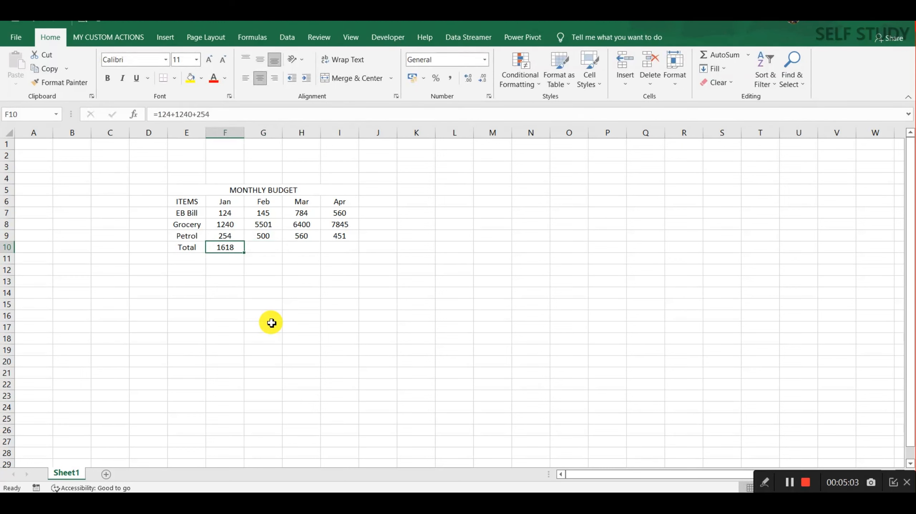
key("Delete")
Step: Review the Jan expenses in cells F7 to F9 and return to the empty Jan total cell
key("Up")
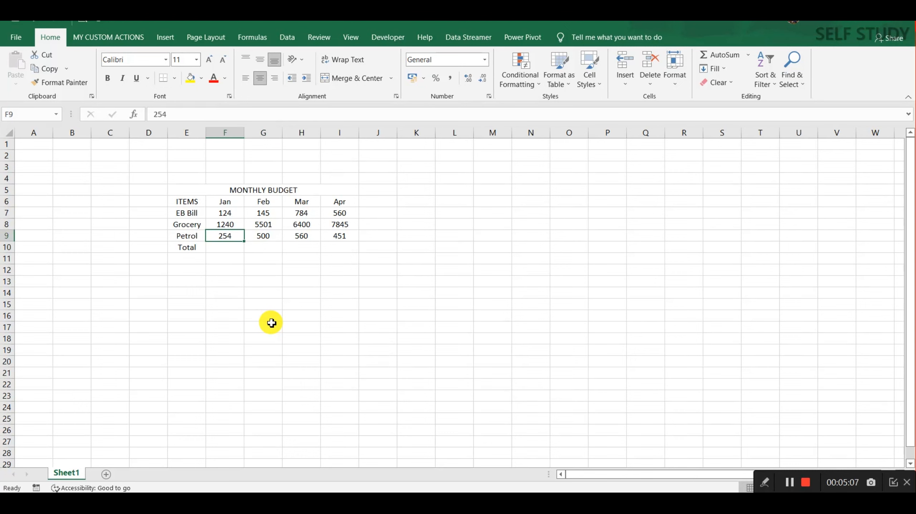
key("Up")
key("Up")
key("shift+Down")
key("shift+Down")
key("Down")
key("Down")
key("Down")
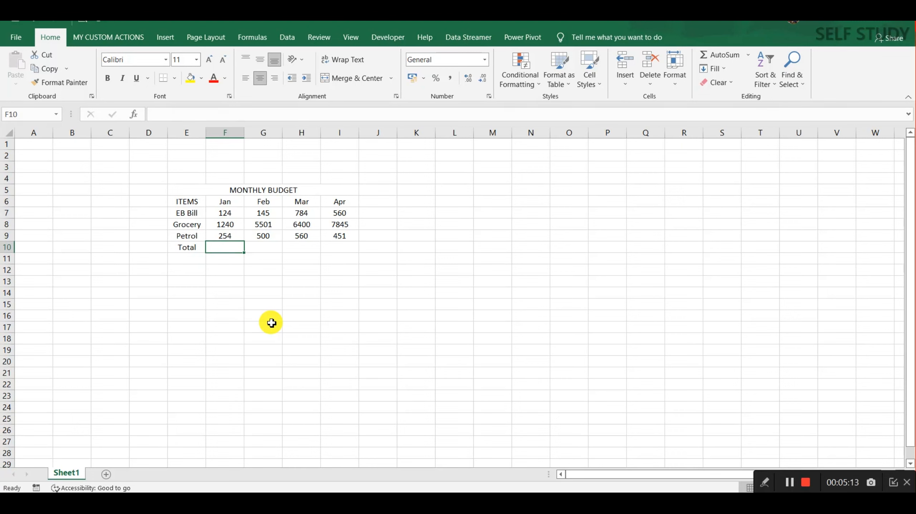
Step: Calculate the Jan total in cell F10 with the formula =SUM(F7:F9)
type("=sum")
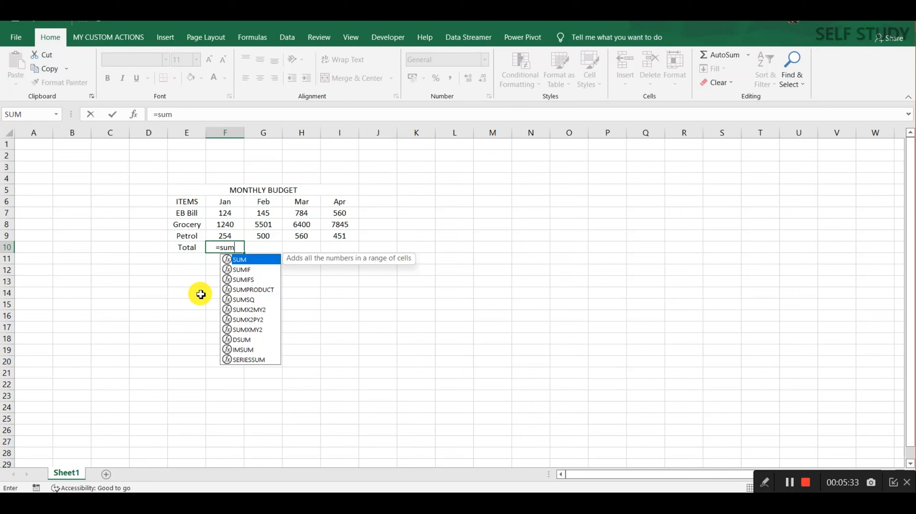
key("Tab")
key("Up")
key("Up")
key("Up")
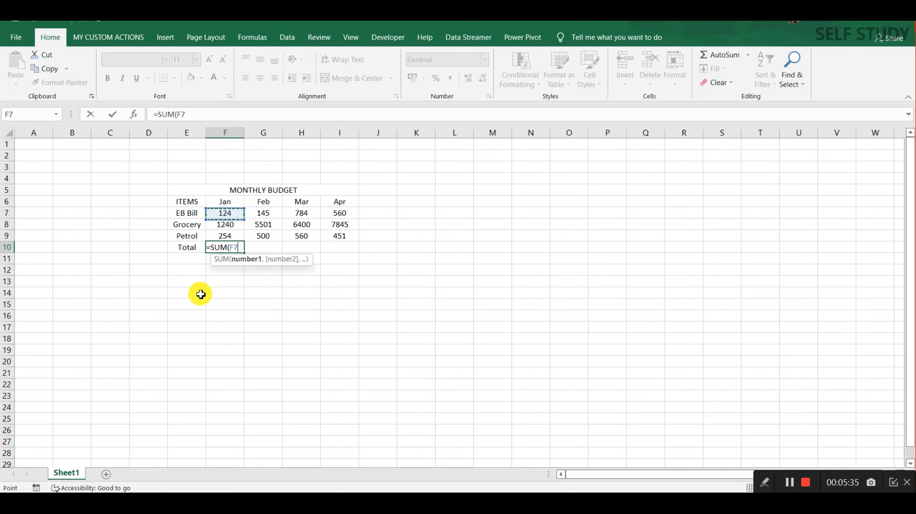
key("shift+Down")
key("shift+Down")
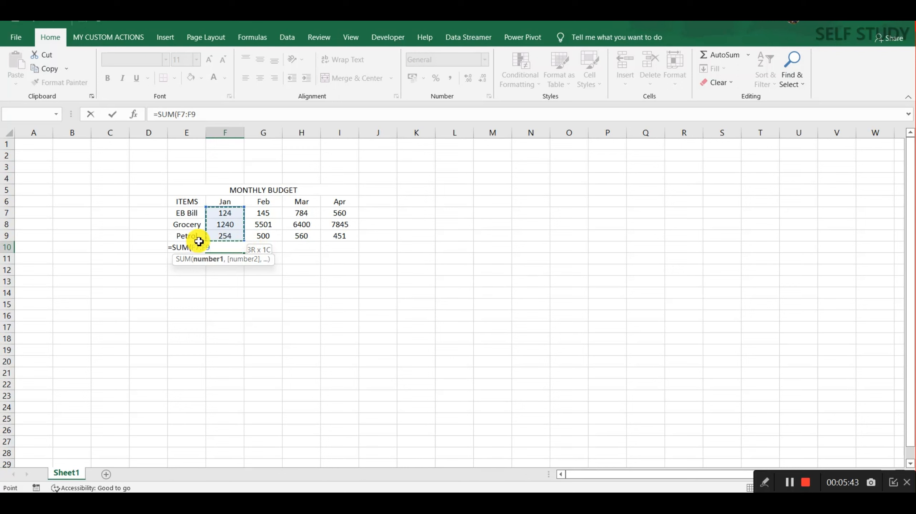
type(")")
key("Return")
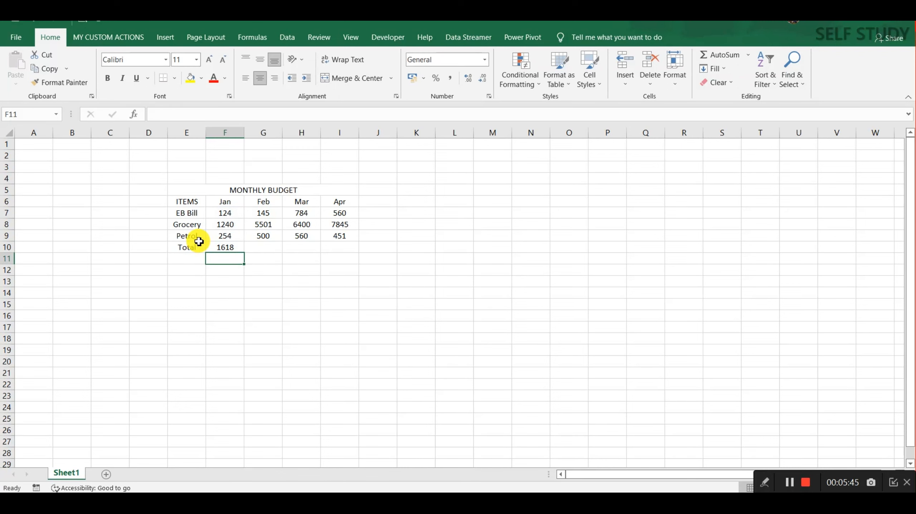
key("Up")
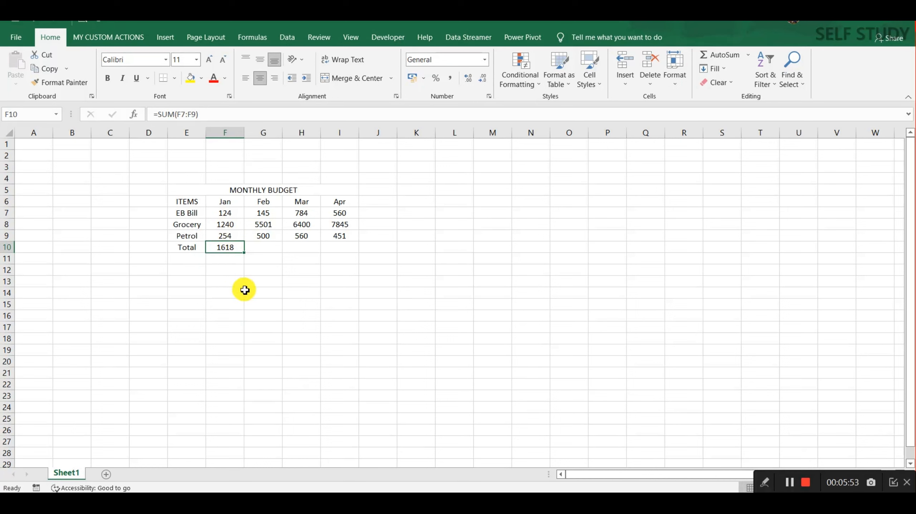
Step: Copy the Jan total formula from F10 into G10:I10 for Feb, Mar and Apr
key("Right")
key("Right")
key("Right")
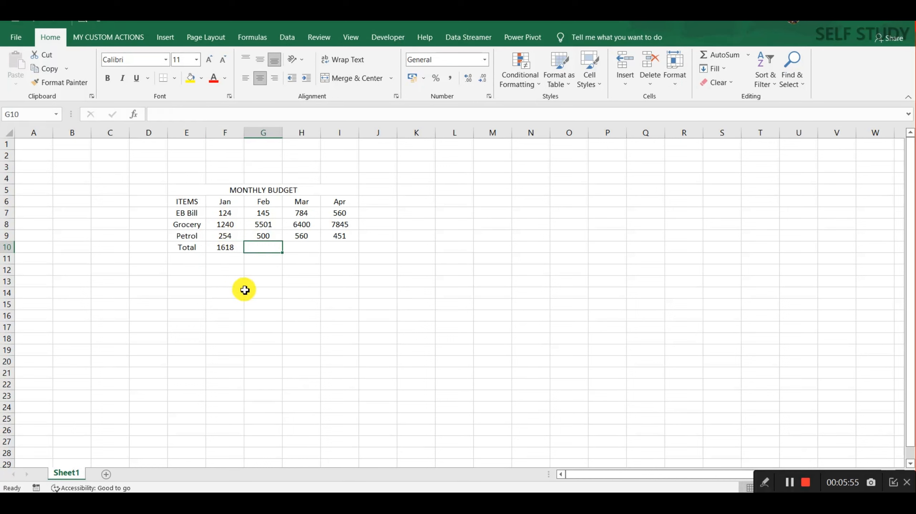
key("Left")
key("Left")
key("Left")
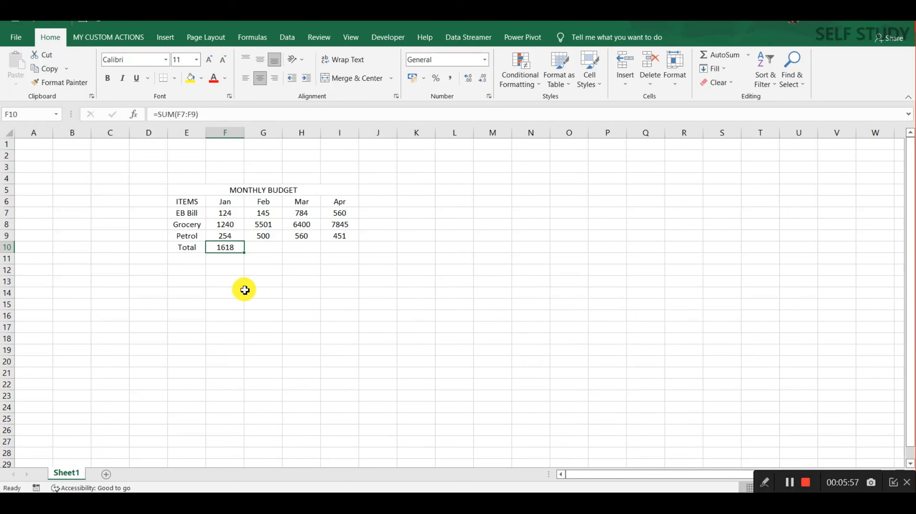
key("ctrl+c")
key("Right")
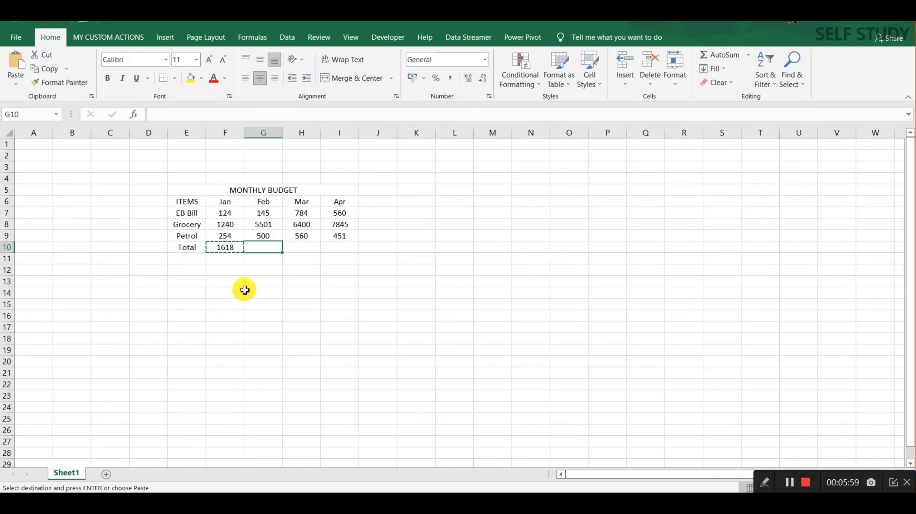
key("shift+Right")
key("shift+Right")
key("Return")
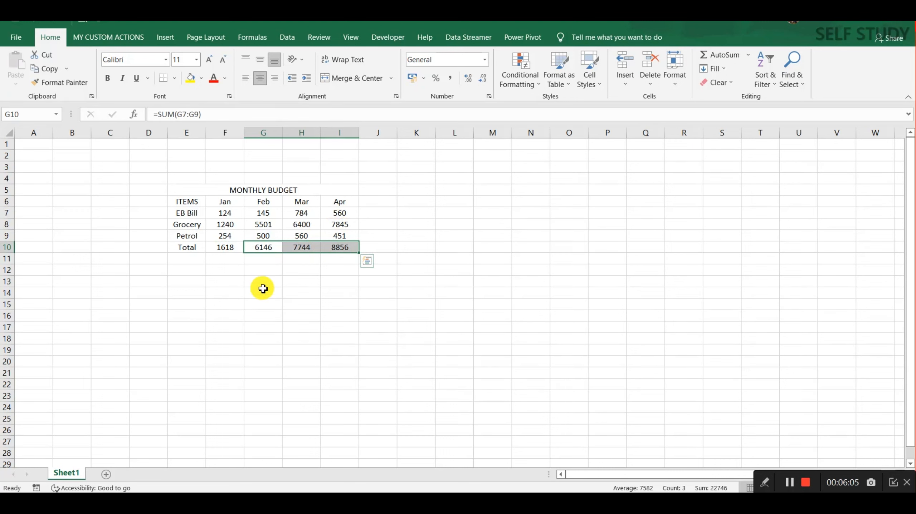
Step: Check the SUM formulas of the monthly totals in cells F10 to I10
left_click(267, 269)
key("Up")
key("Up")
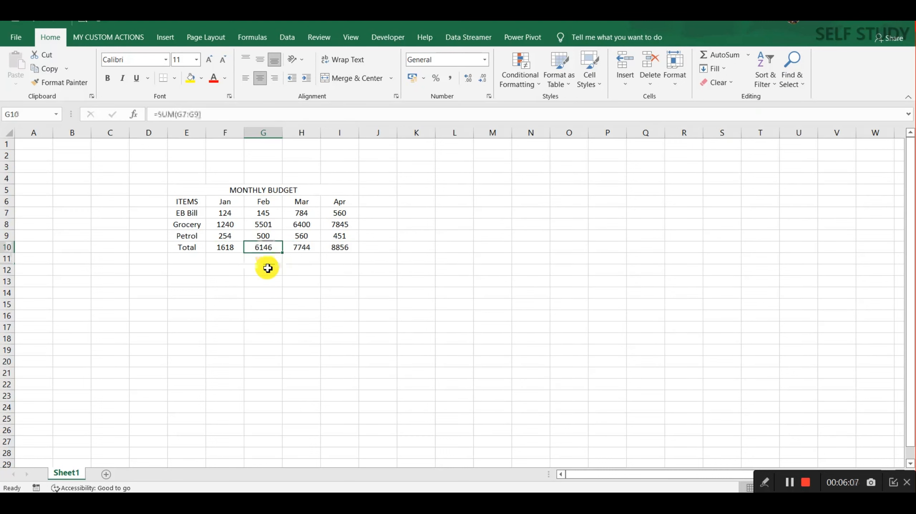
key("Left")
key("F2")
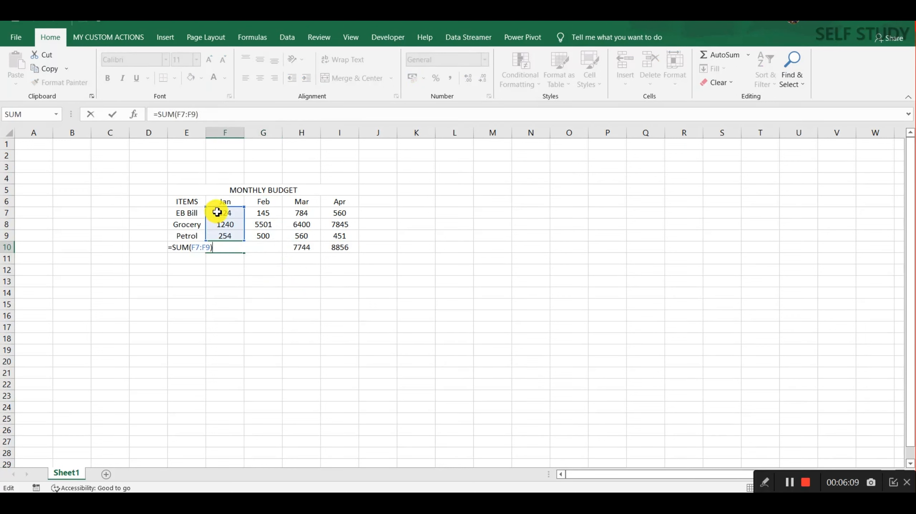
key("ctrl+Return")
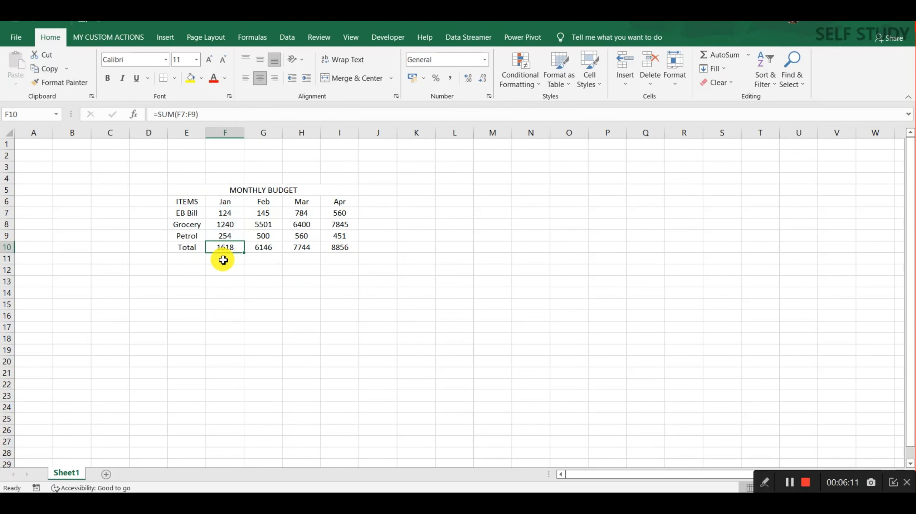
key("Right")
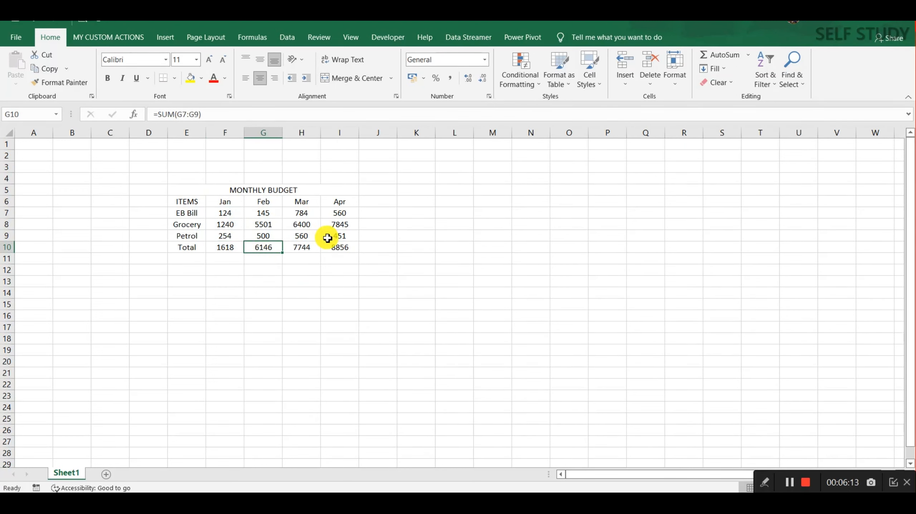
left_click(305, 247)
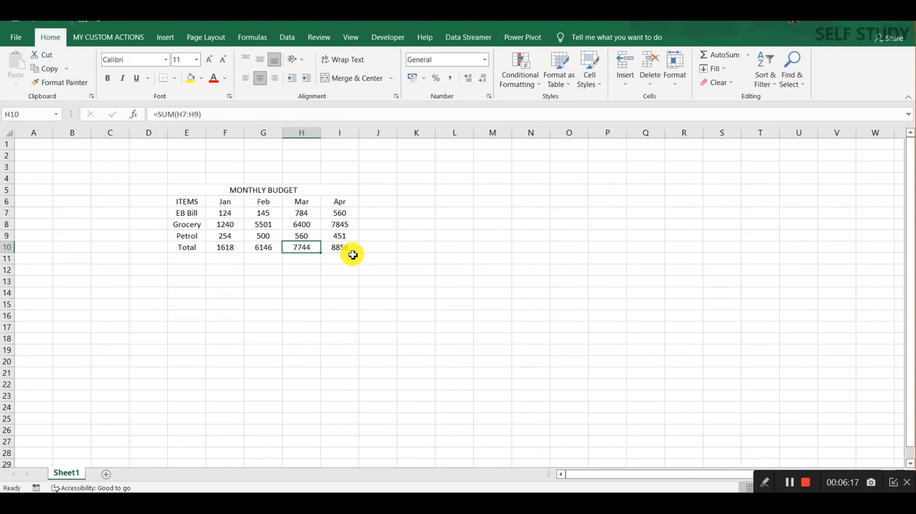
left_click_drag(339, 249, 347, 236)
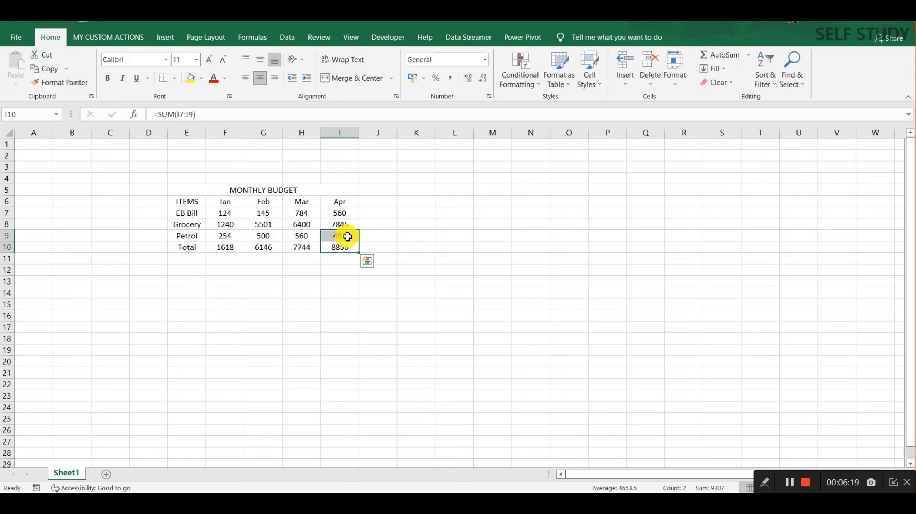
left_click(347, 237)
Step: Add the column header "Total" in cell J6, next to Apr
left_click(371, 206)
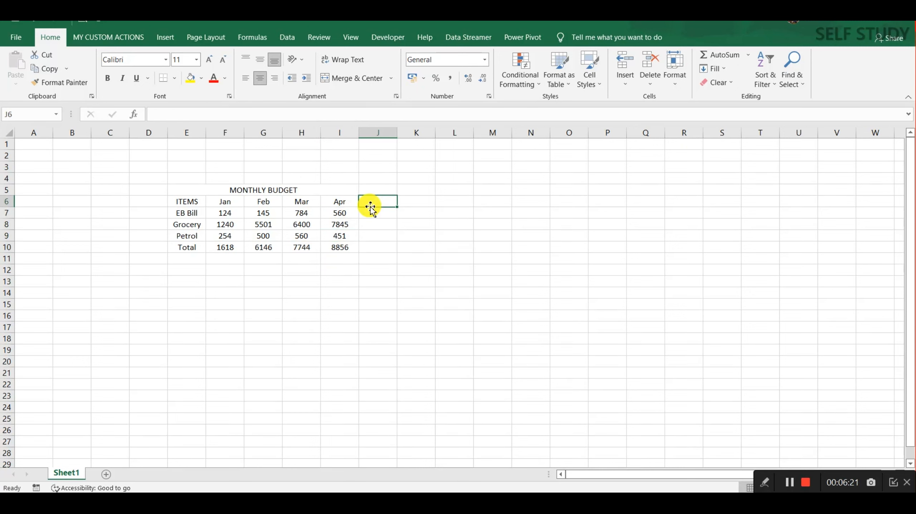
type("Total")
key("Return")
Step: Calculate the EB Bill total in cell J7 with the formula =SUM(F7:I7)
type("=")
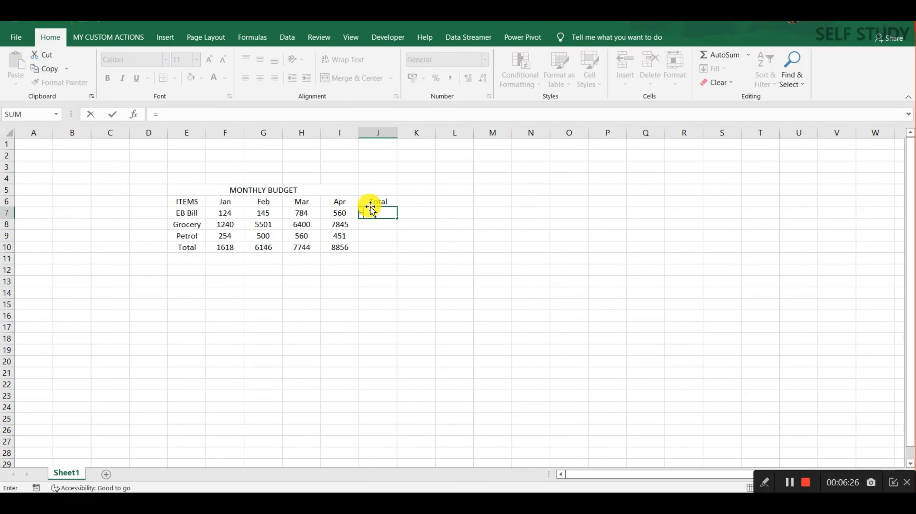
type("sum")
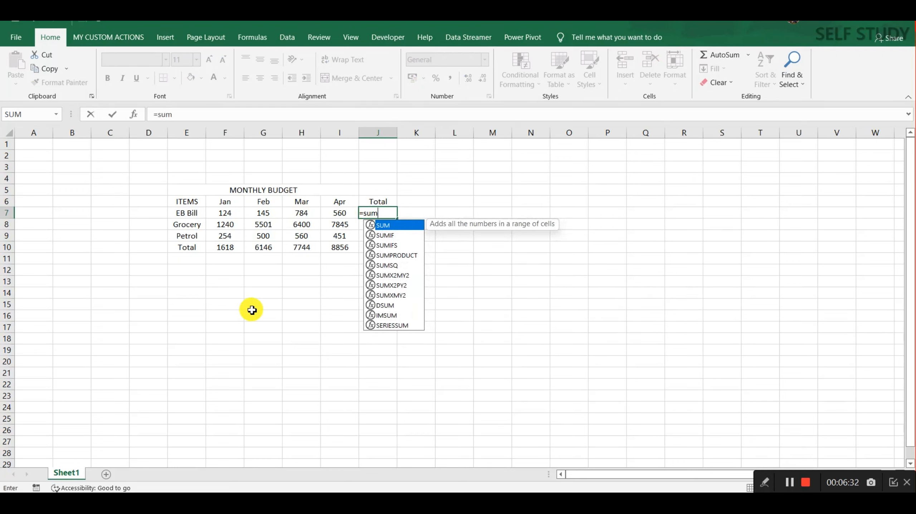
key("Tab")
key("Left")
key("Left")
key("Left")
key("Left")
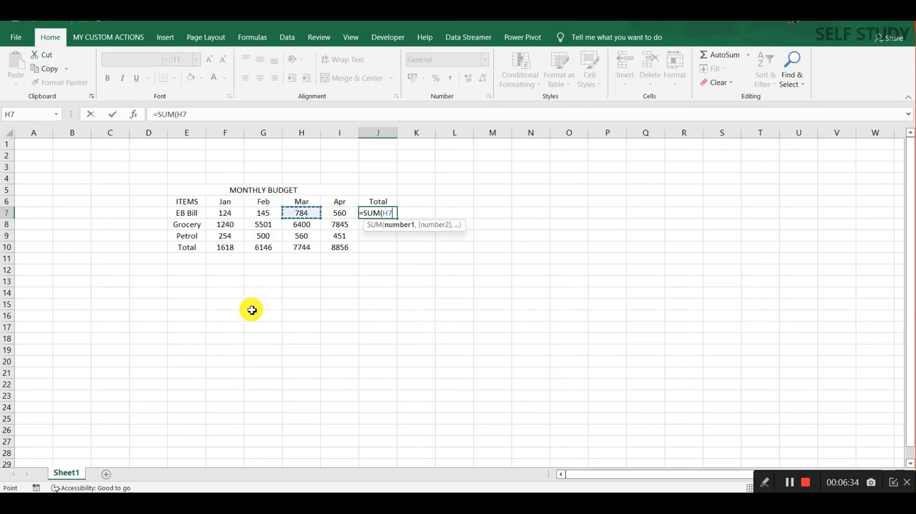
key("shift+Right")
key("shift+Right")
key("shift+Right")
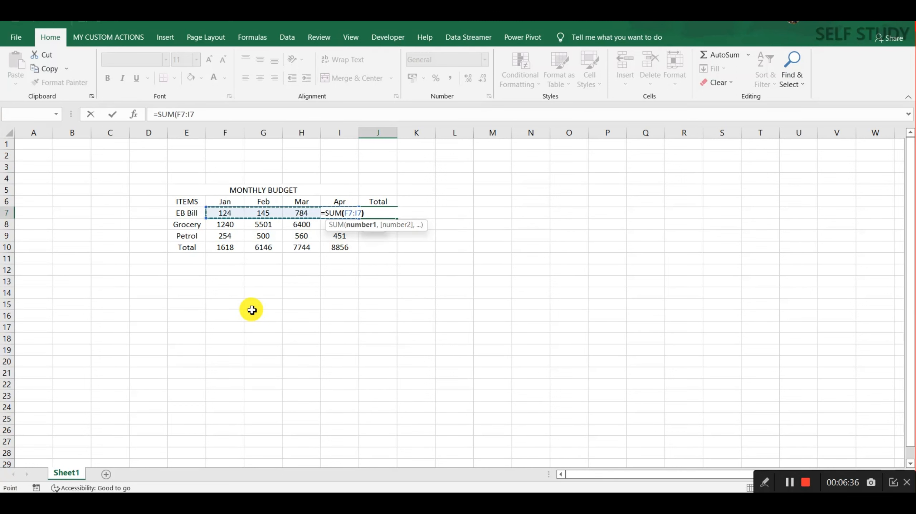
key("Return")
Step: Copy the EB Bill total formula from J7 down the Total column to J10
key("Up")
key("ctrl+c")
key("Left")
key("Down")
key("Down")
key("Down")
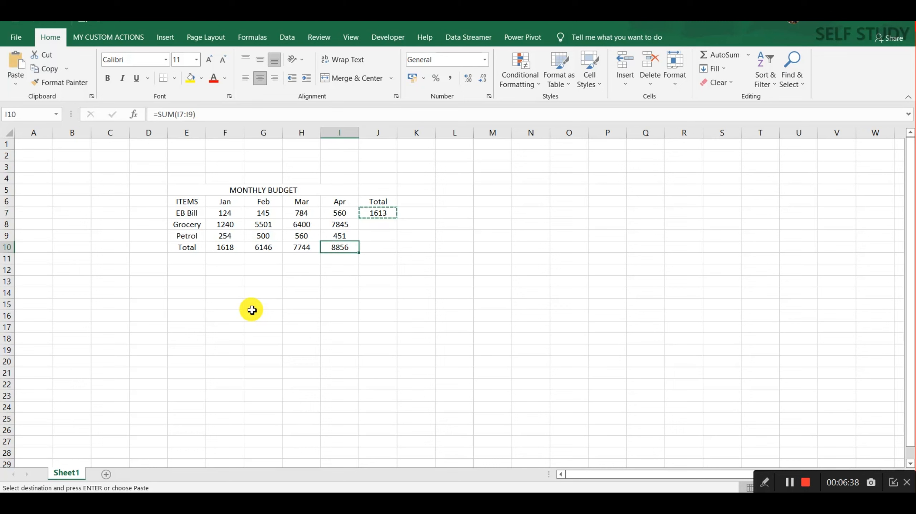
key("Right")
key("shift+Up")
key("shift+Up")
key("shift+Up")
key("Return")
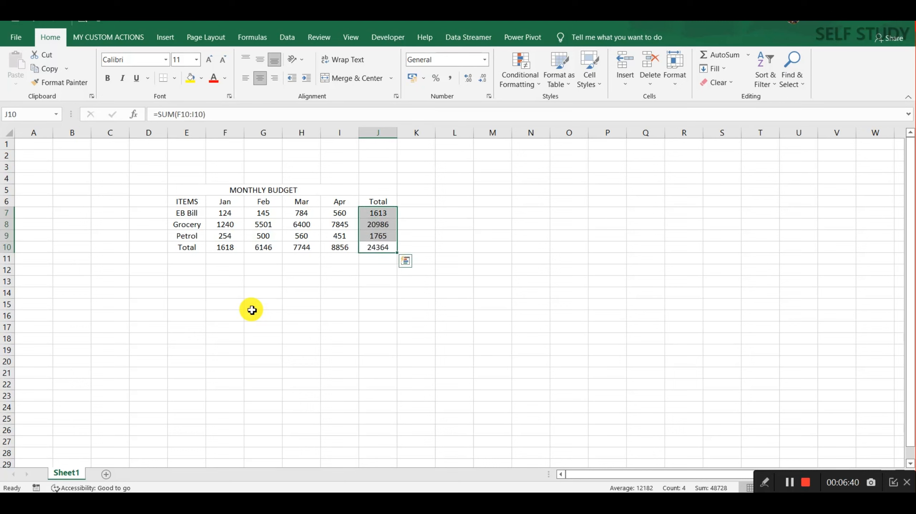
Step: Check the formulas in the Total column from J7 to J10
key("Up")
key("Up")
key("Up")
key("Up")
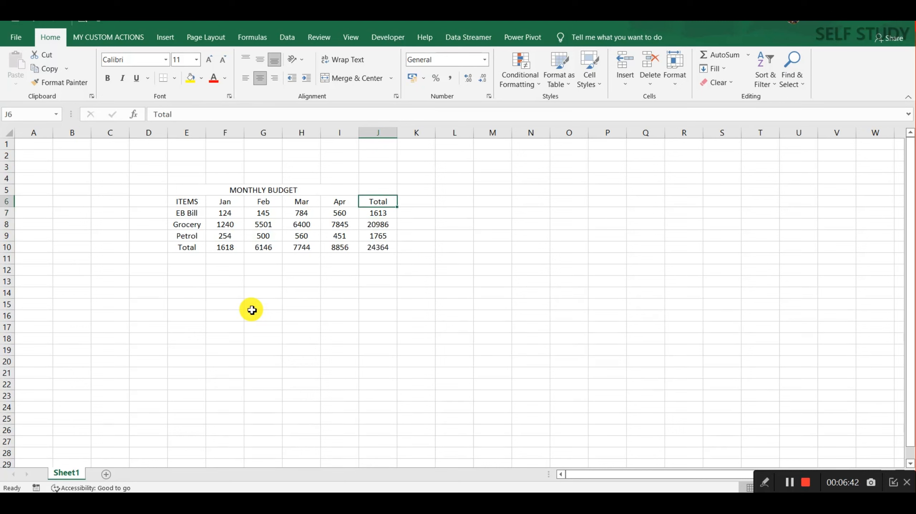
key("Down")
key("Up")
key("Down")
key("Down")
key("Down")
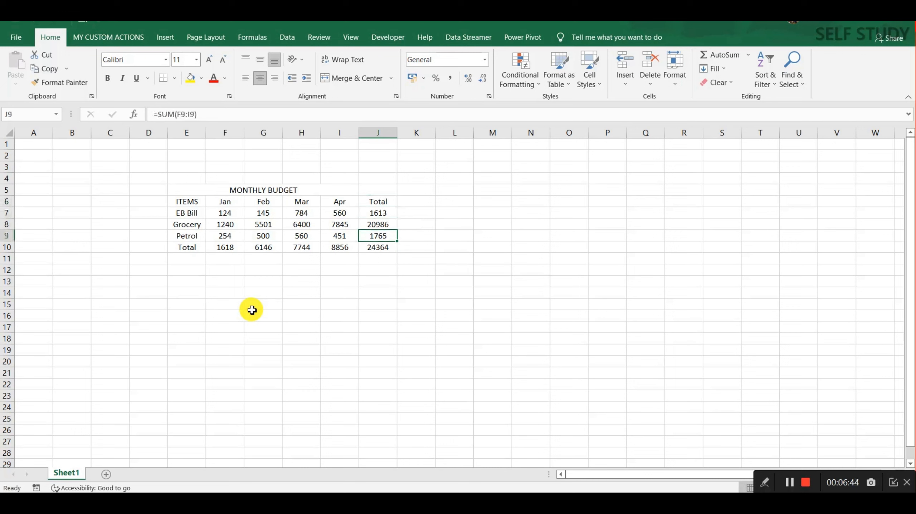
key("Down")
key("Up")
key("Up")
key("Up")
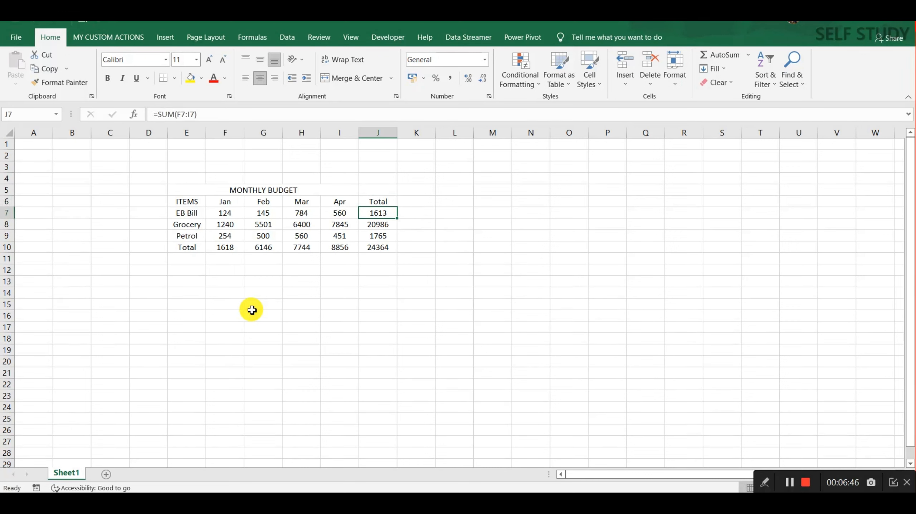
Step: Clear the EB Bill total from cell J7
key("Left")
key("Right")
key("Delete")
Step: Enter the formula =124+145+784+560 in cell K7, beside the EB Bill row
key("Right")
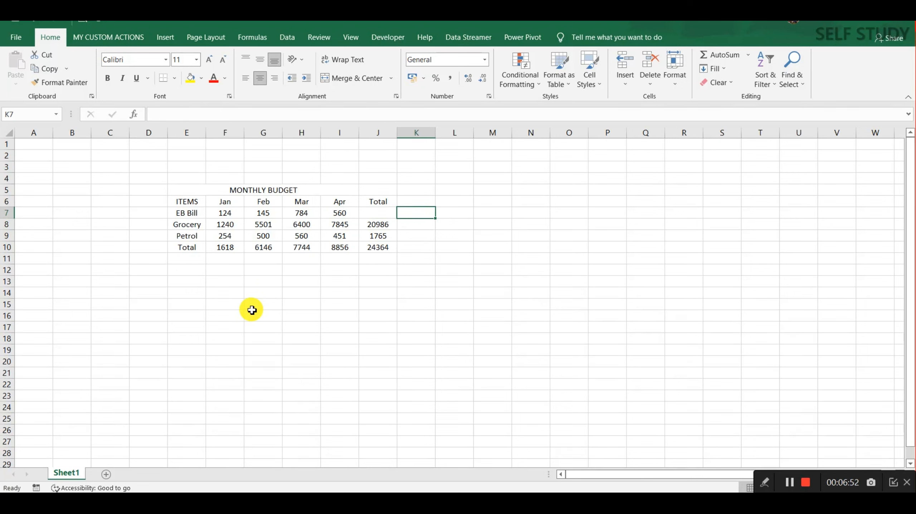
type("=124+")
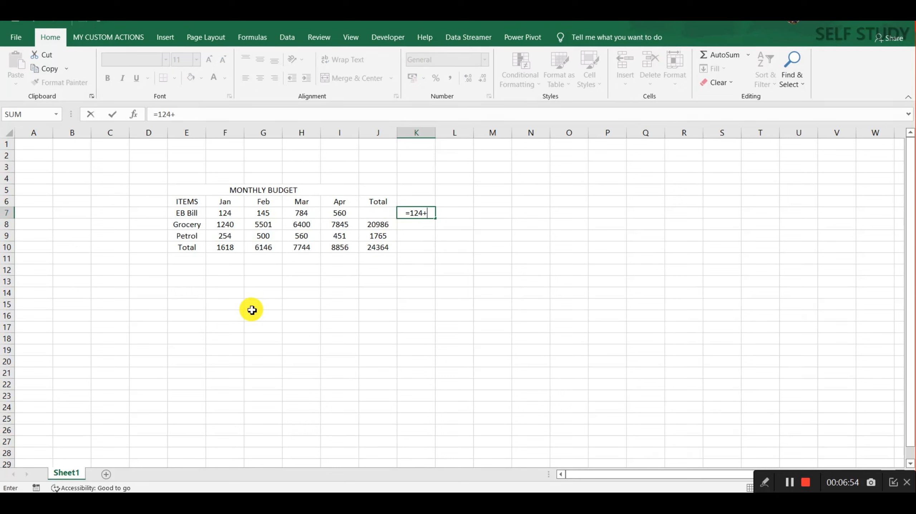
type("145+784")
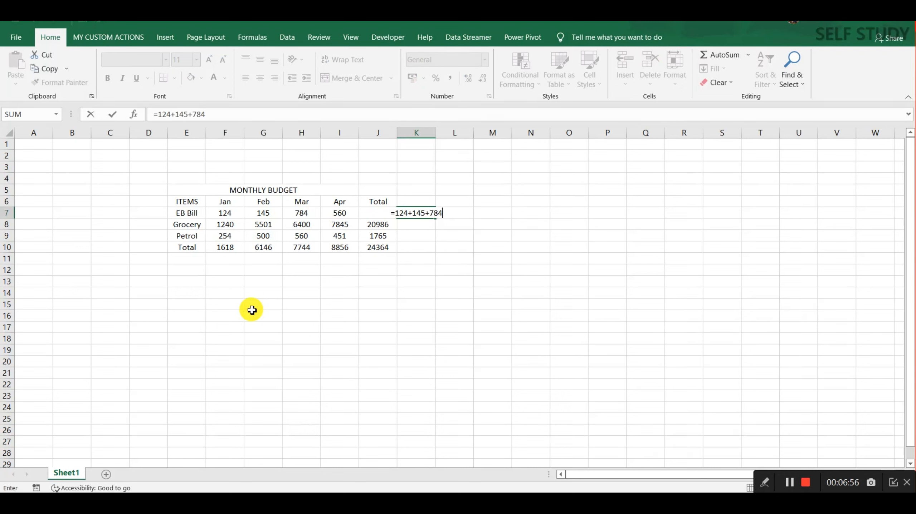
type("+560")
key("Return")
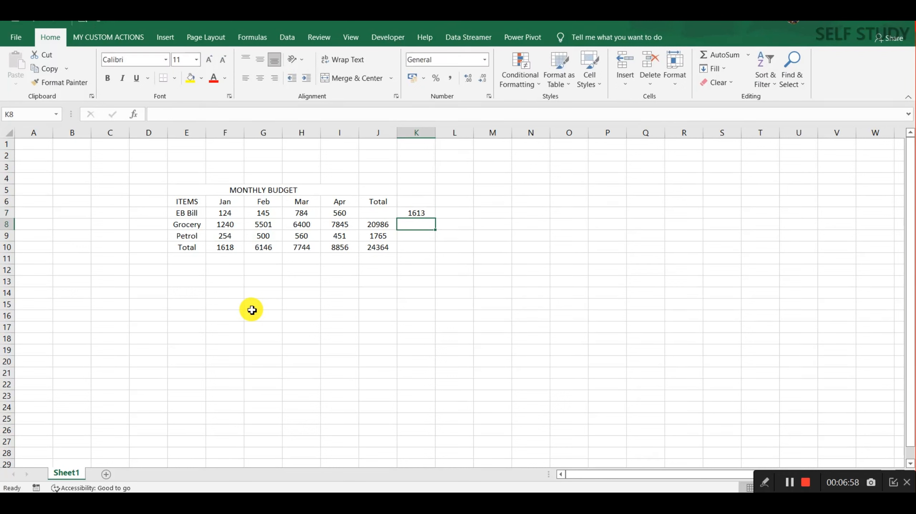
key("Up")
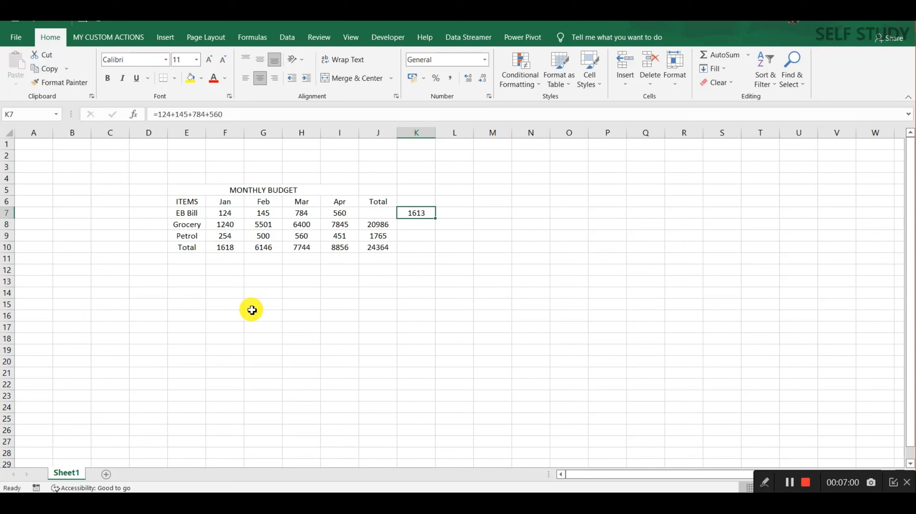
Step: Copy the addition formula from K7 into the EB Bill total cell J7 and clear K7
key("ctrl+c")
key("Left")
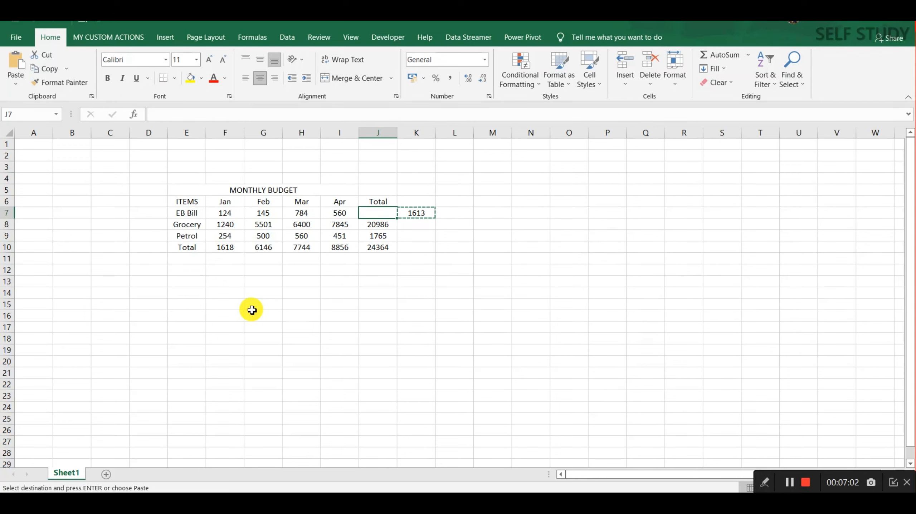
key("Return")
key("Right")
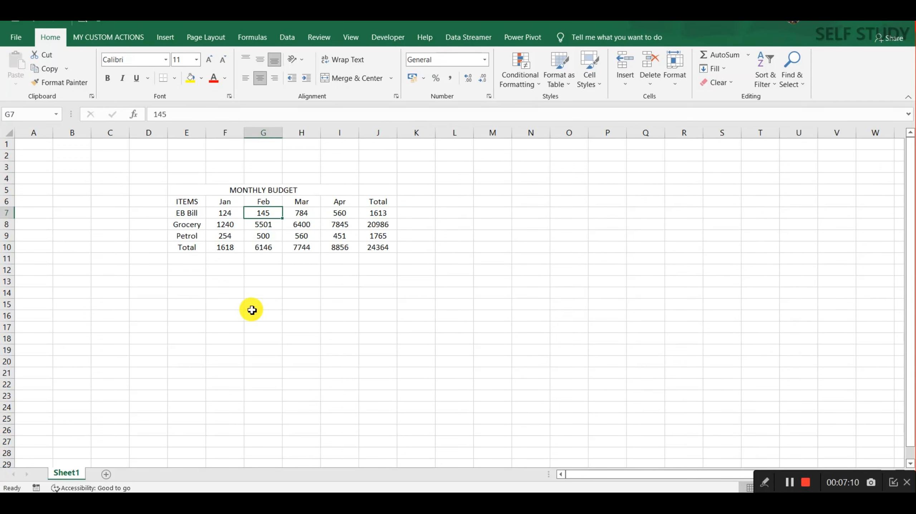
Step: Change the Jan EB Bill amount in cell F7 to 164
key("Left")
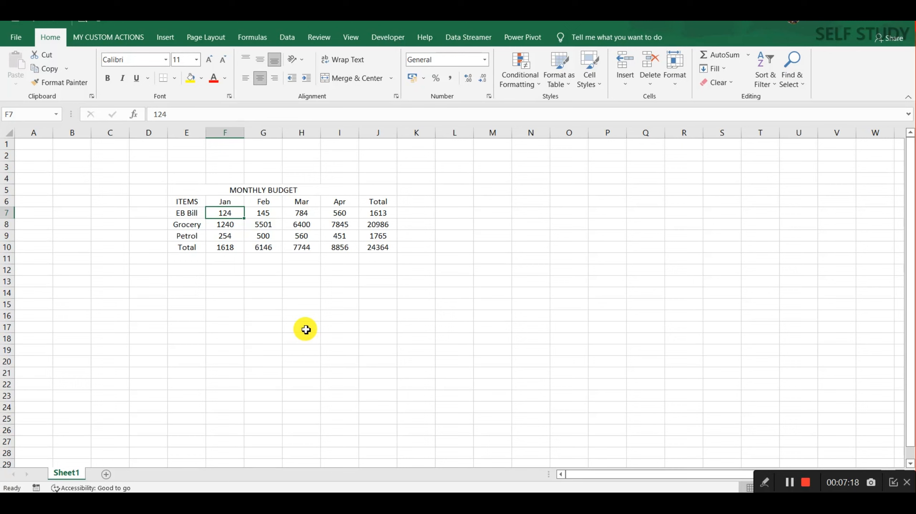
type("164")
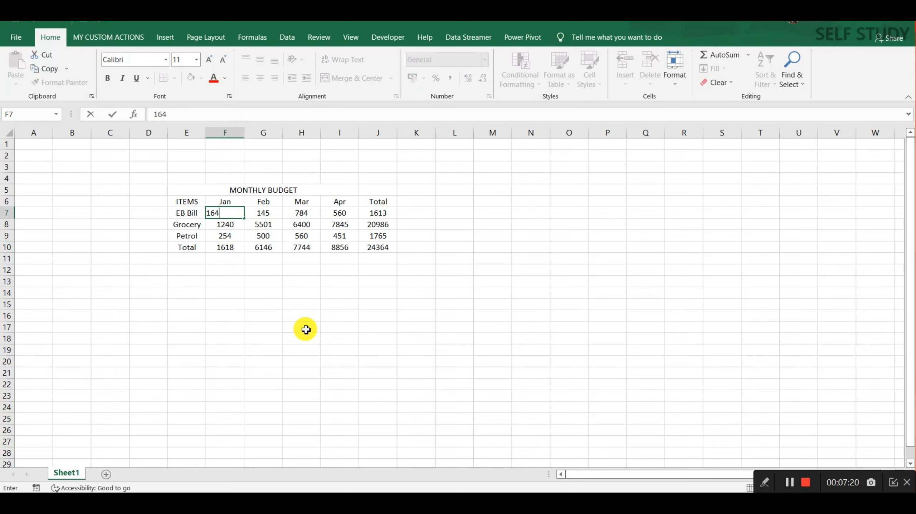
key("Return")
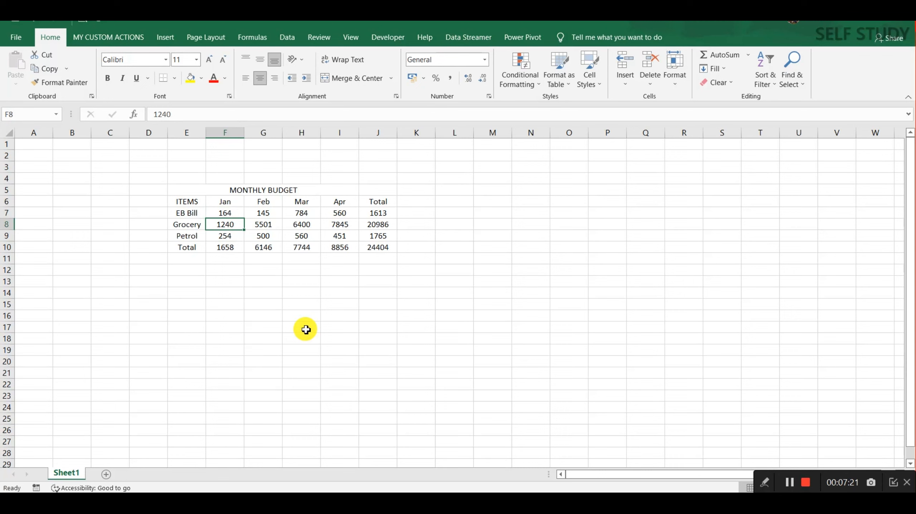
Step: Replace the EB Bill total in cell J7 with the formula =SUM(F7:I7)
left_click(391, 214)
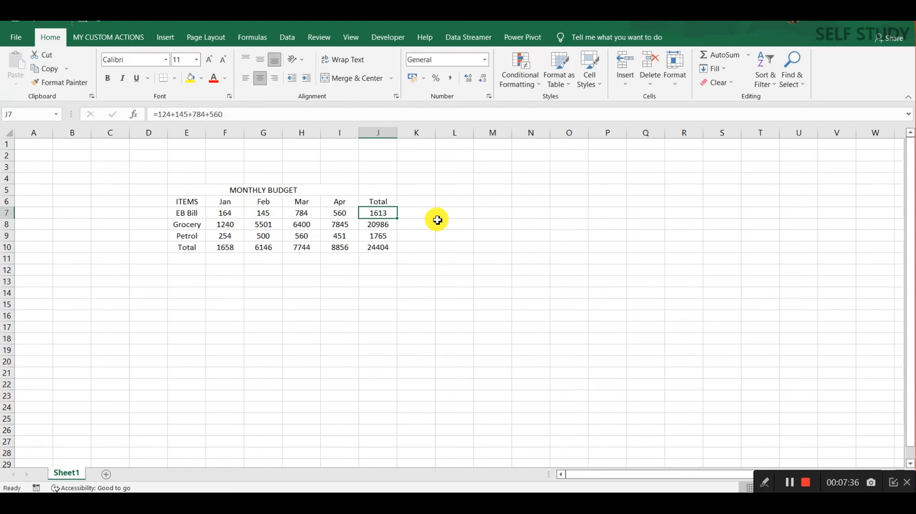
key("Delete")
type("=sum")
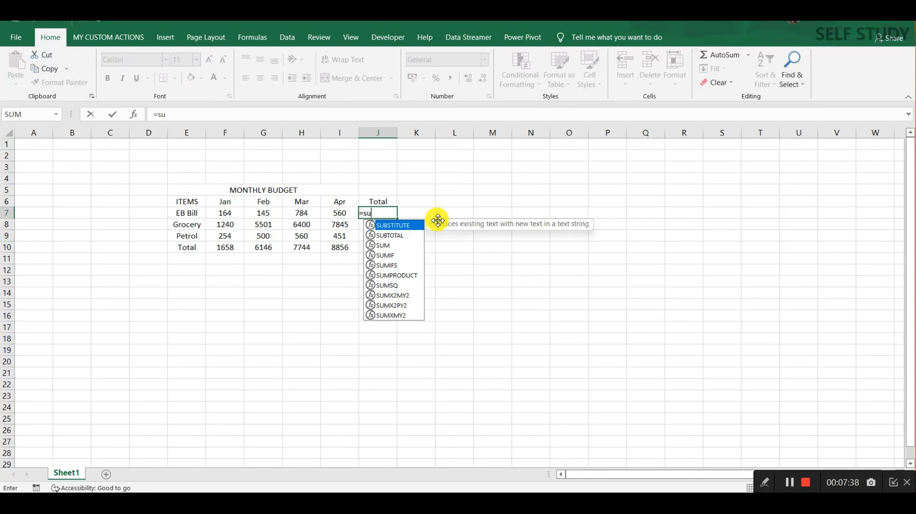
key("Tab")
key("Left")
key("shift+Left")
key("shift+Left")
key("shift+Left")
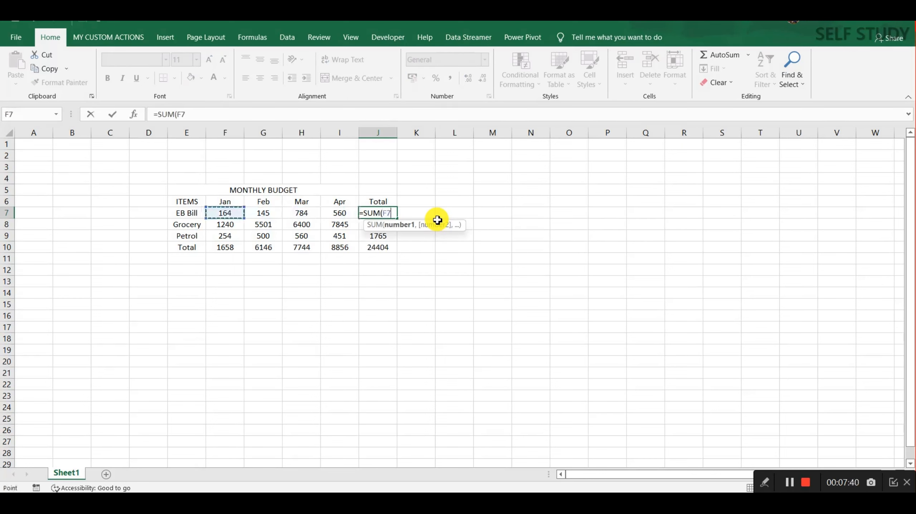
type(")")
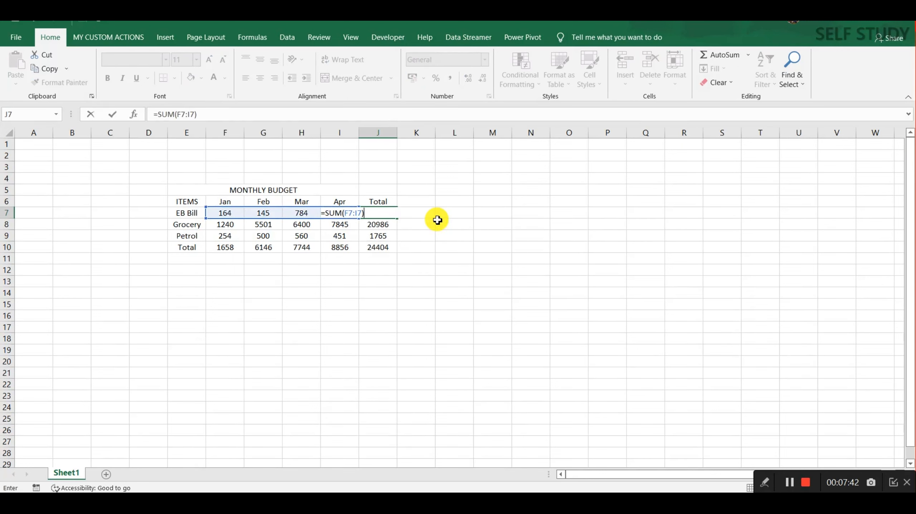
key("Return")
key("Up")
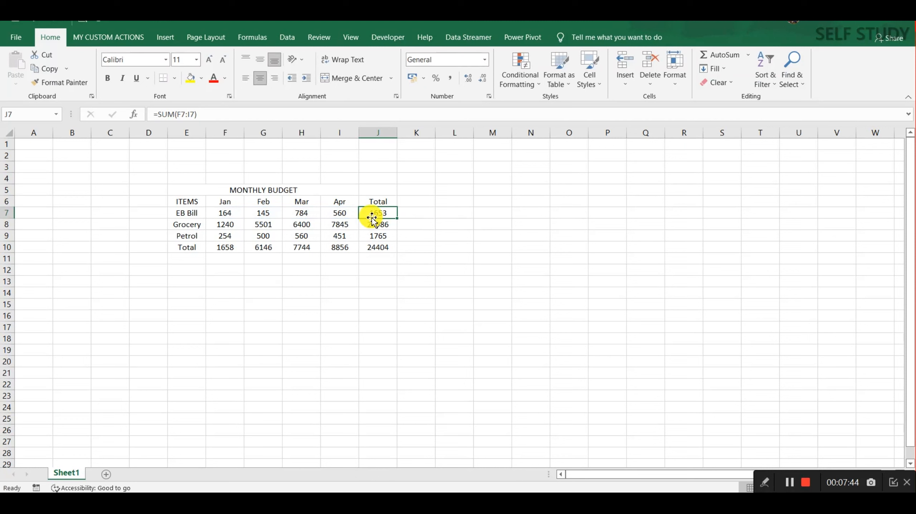
Step: Change the Jan EB Bill amount in cell F7 to 145
left_click(223, 215)
type("145")
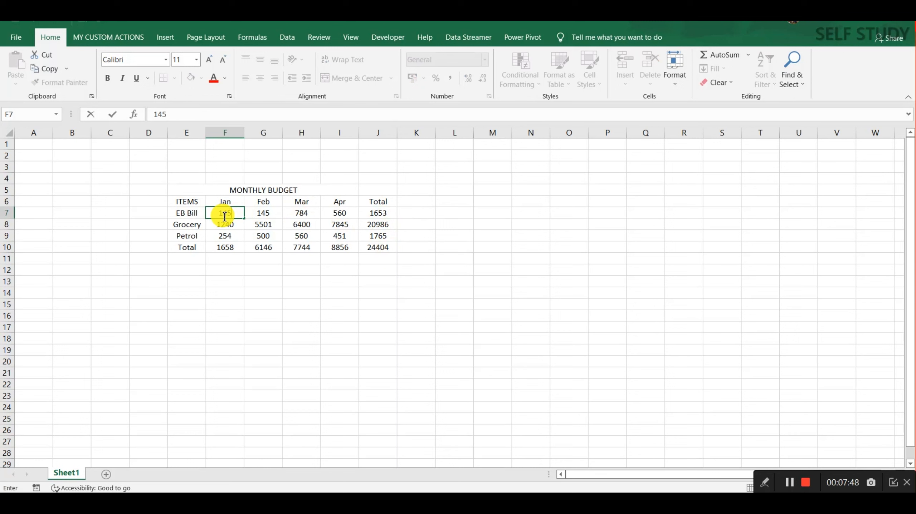
key("Return")
key("Up")
key("Right")
key("Right")
key("Right")
key("Right")
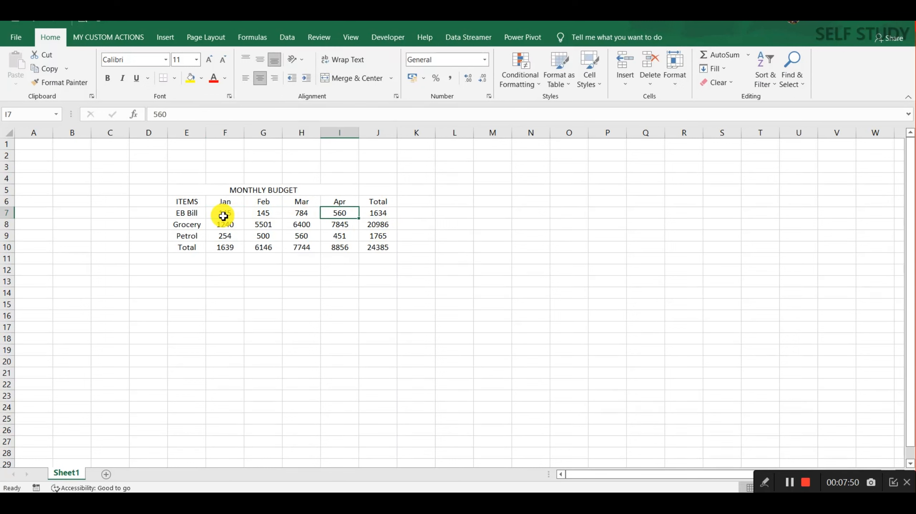
key("Up")
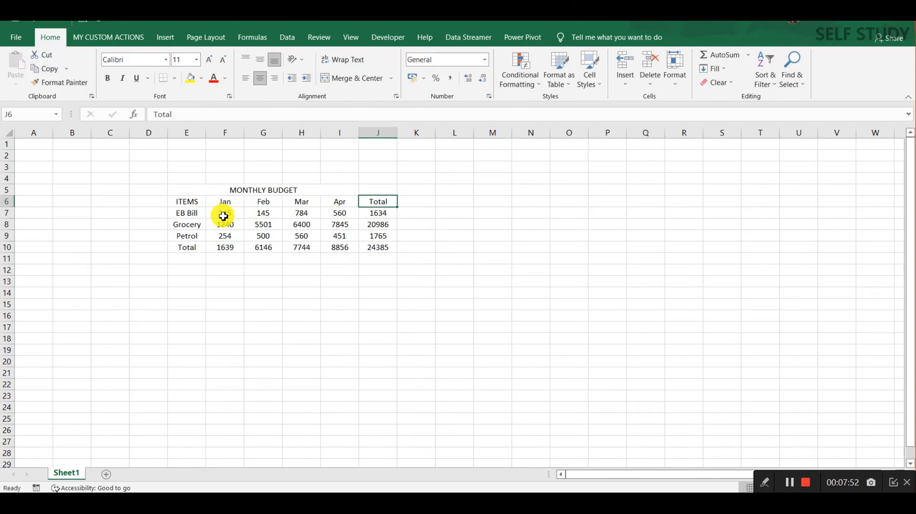
Step: Clear the whole Total row of the budget table, cells F10 to J10
key("Down")
key("Down")
key("Down")
key("Down")
key("Left")
key("Left")
key("Left")
key("Left")
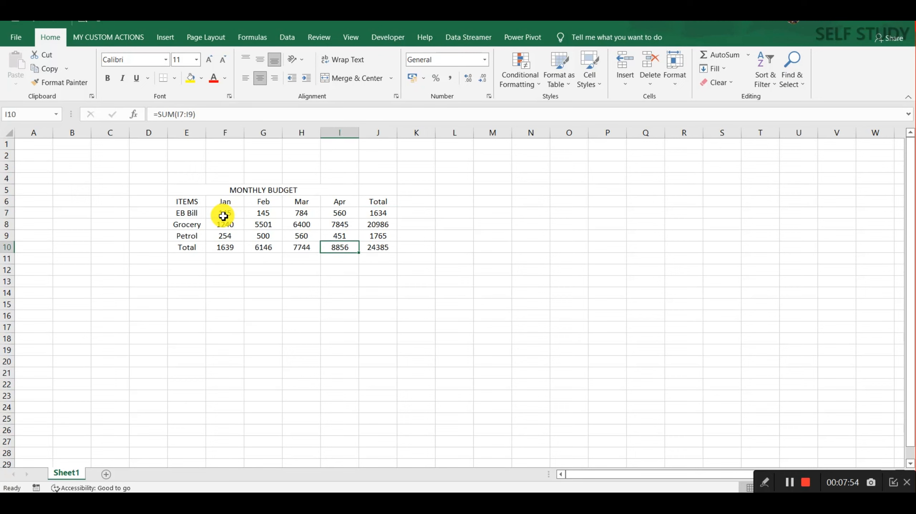
key("shift+Right")
key("shift+Right")
key("shift+Right")
key("shift+Right")
key("Delete")
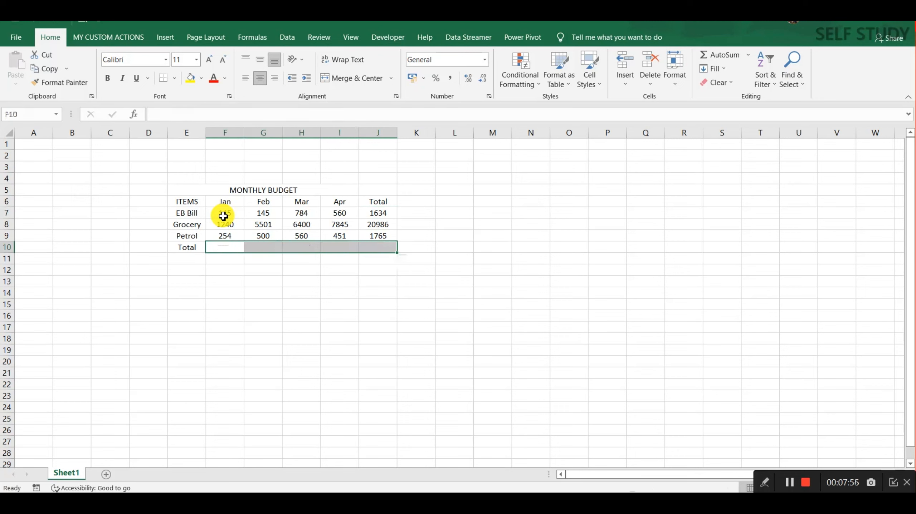
Step: Clear the item totals for EB Bill, Grocery and Petrol in cells J7 to J9
key("Right")
key("Right")
key("Right")
key("Right")
key("Up")
key("Up")
key("Up")
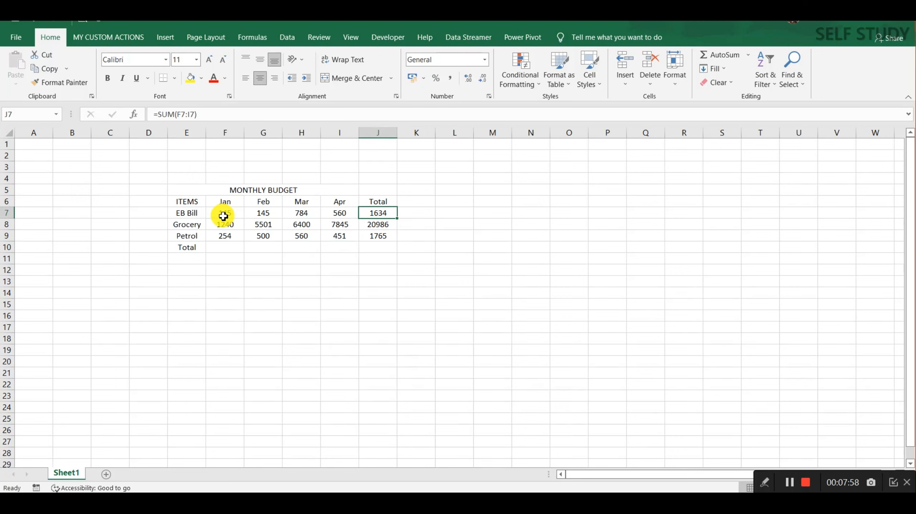
key("shift+Down")
key("shift+Down")
key("Delete")
Step: Use AutoSum to enter =SUM(F7:F9) as the Jan total in cell F10
key("Left")
key("Left")
key("Left")
key("Left")
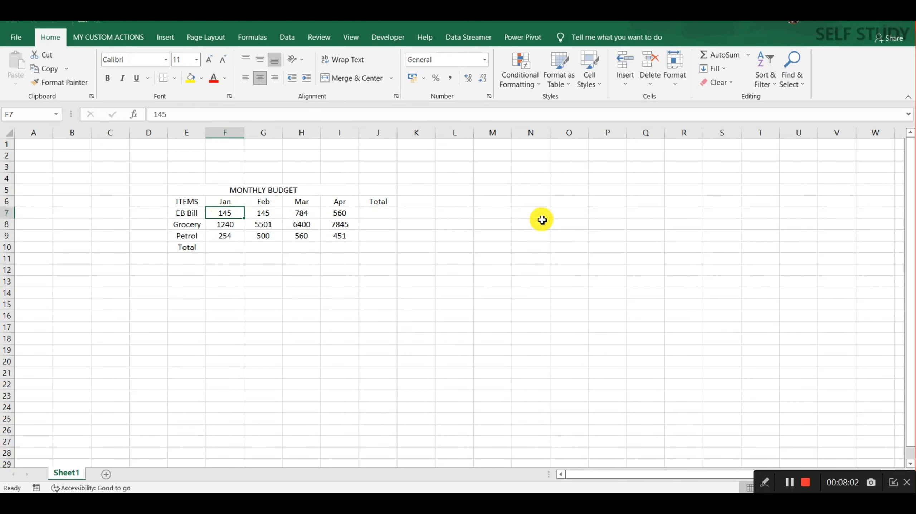
key("Down")
key("Down")
key("Down")
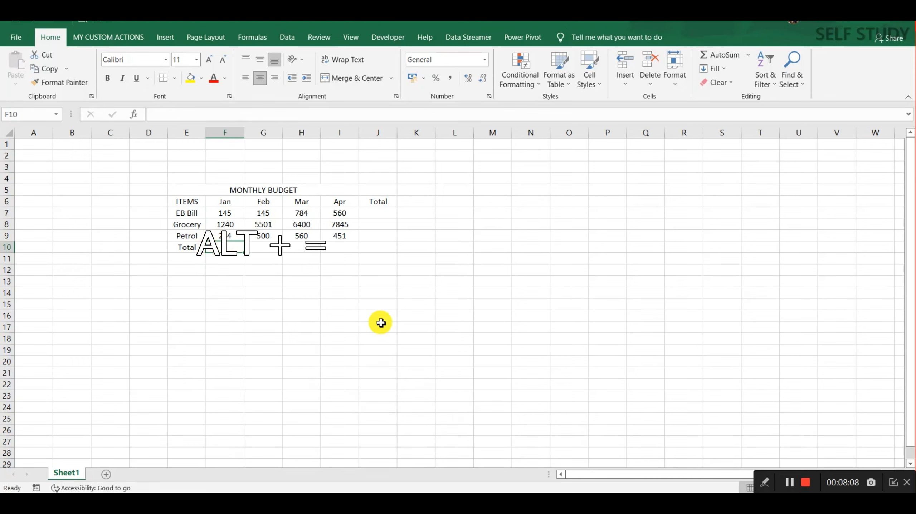
key("alt+equal")
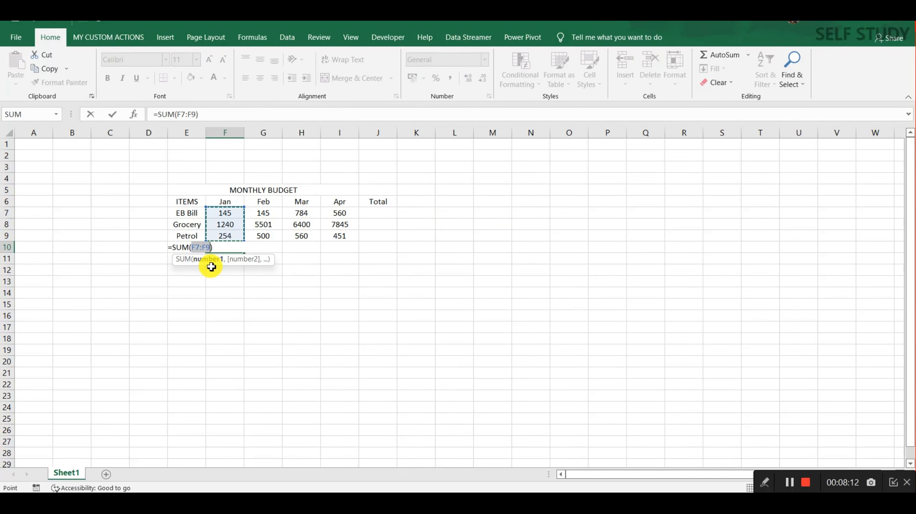
key("Return")
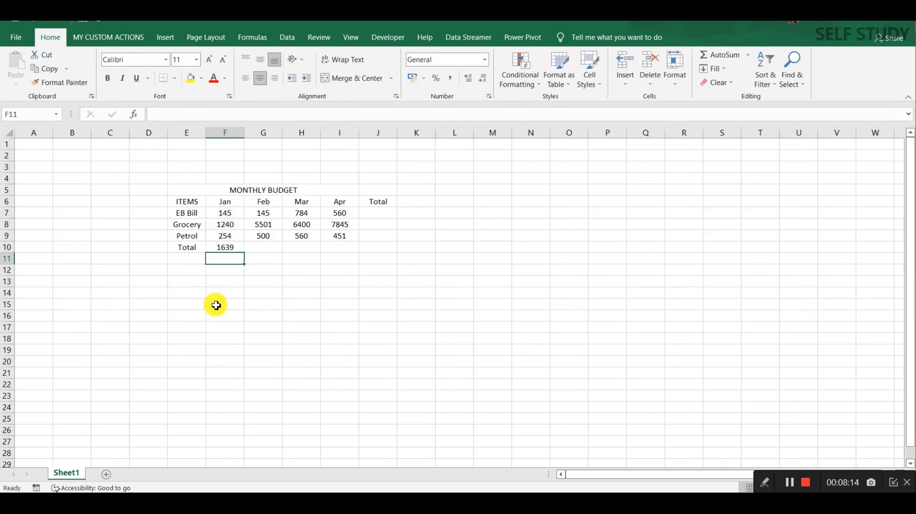
Step: Enter the note "Alt + =" in cell F13, below the budget table
key("Up")
key("Down")
key("Down")
key("Down")
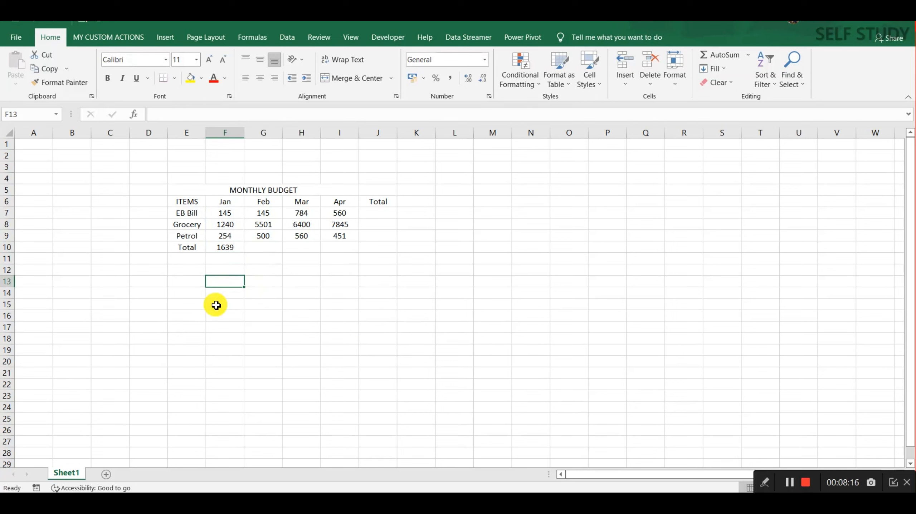
type("Alt +")
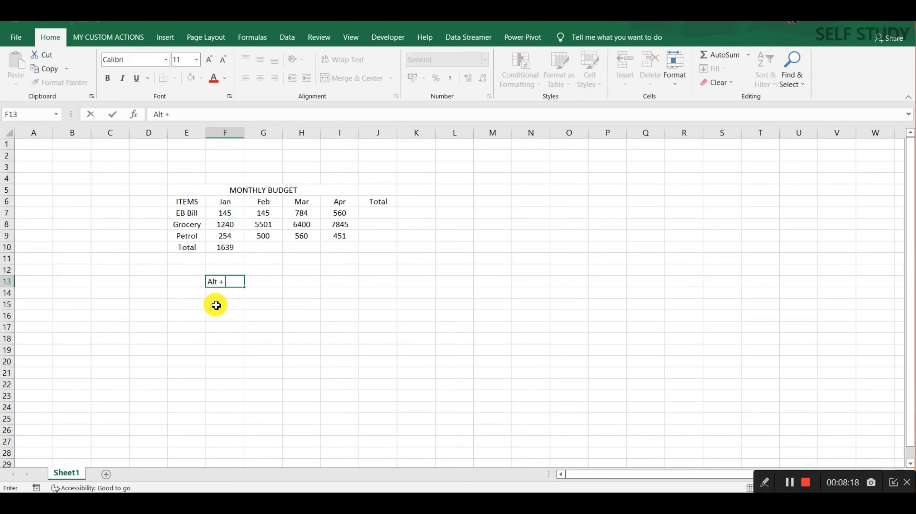
type(" =")
key("Return")
key("Up")
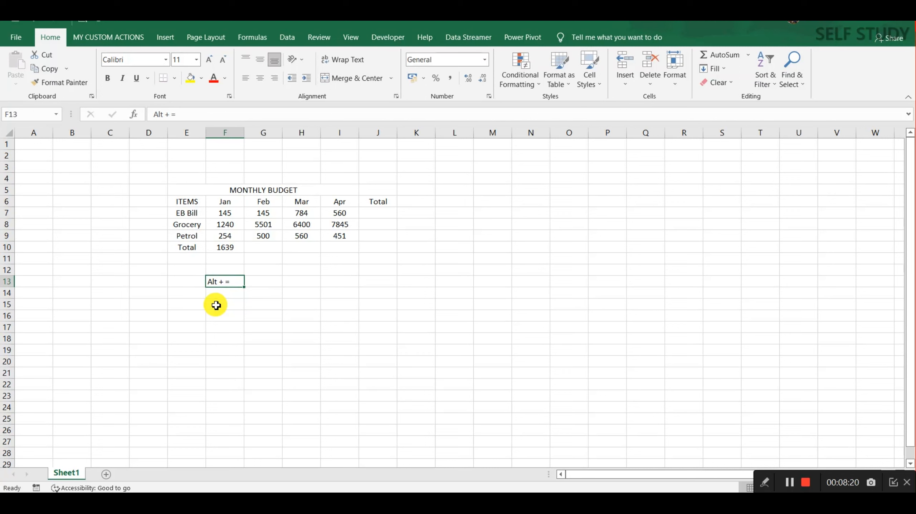
Step: Enter the label "Shortcut" in cell E13, beside the "Alt + =" note
key("Left")
type("Shou")
key("BackSpace")
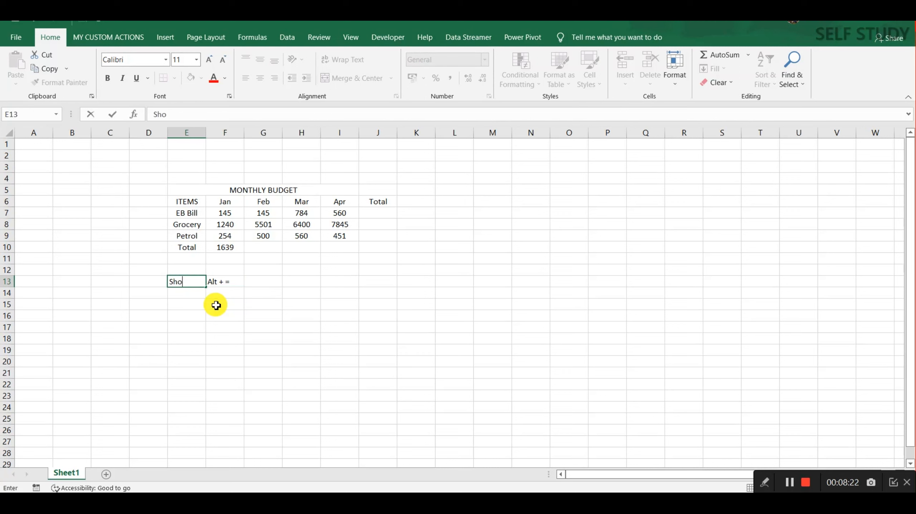
type("rtcut")
key("Return")
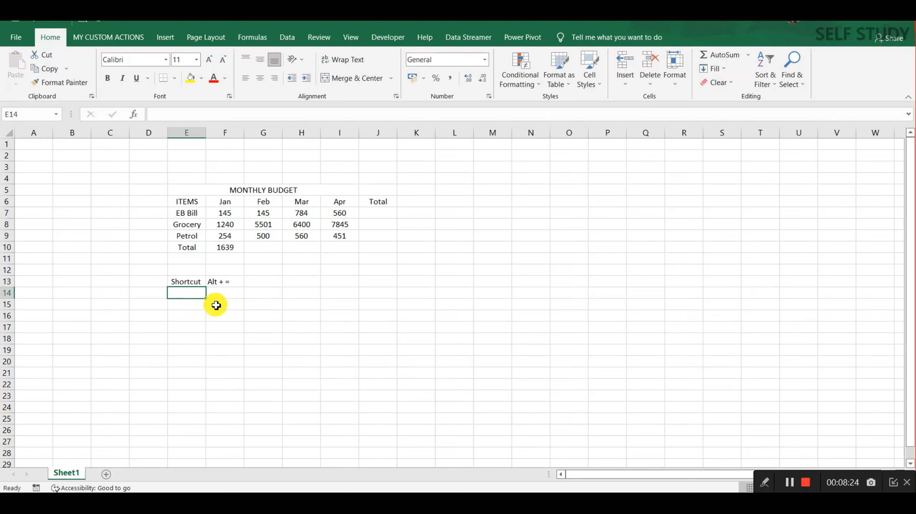
Step: Make the Shortcut label and its "Alt + =" note in cells E13 and F13 bold
key("Up")
key("shift+Right")
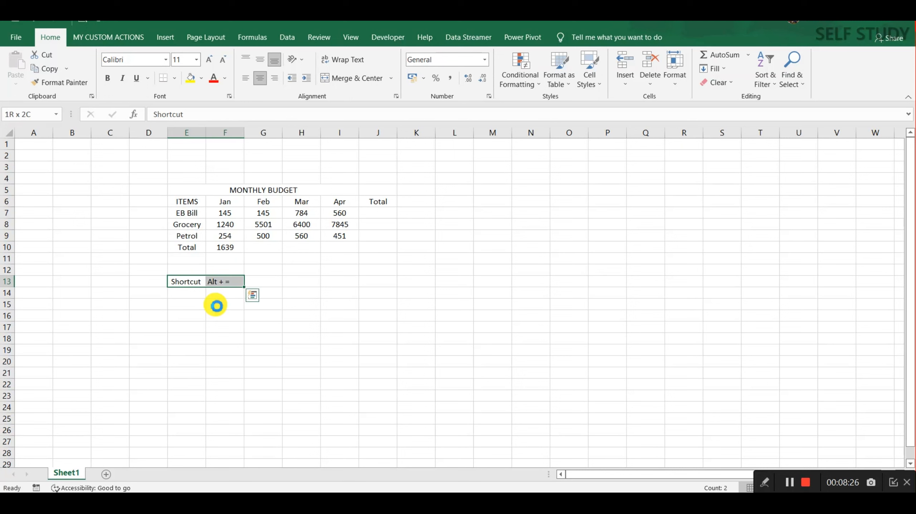
key("ctrl+b")
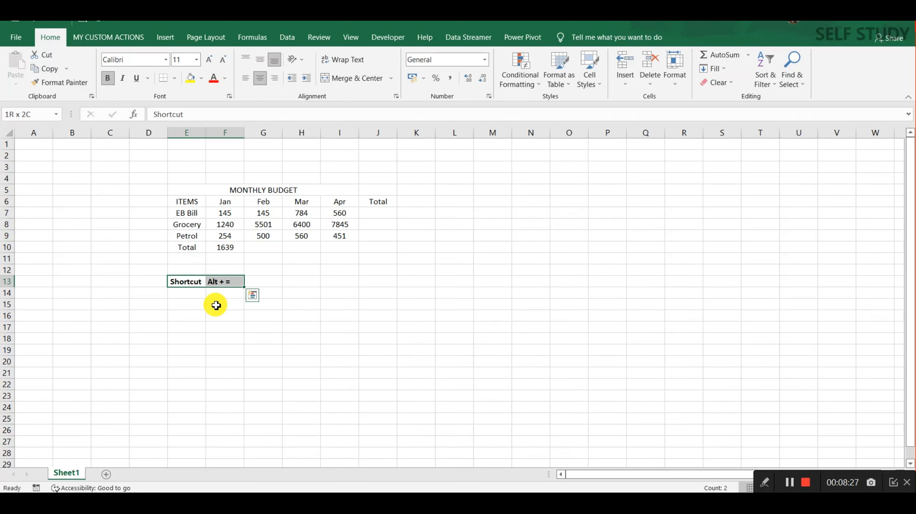
left_click(190, 195)
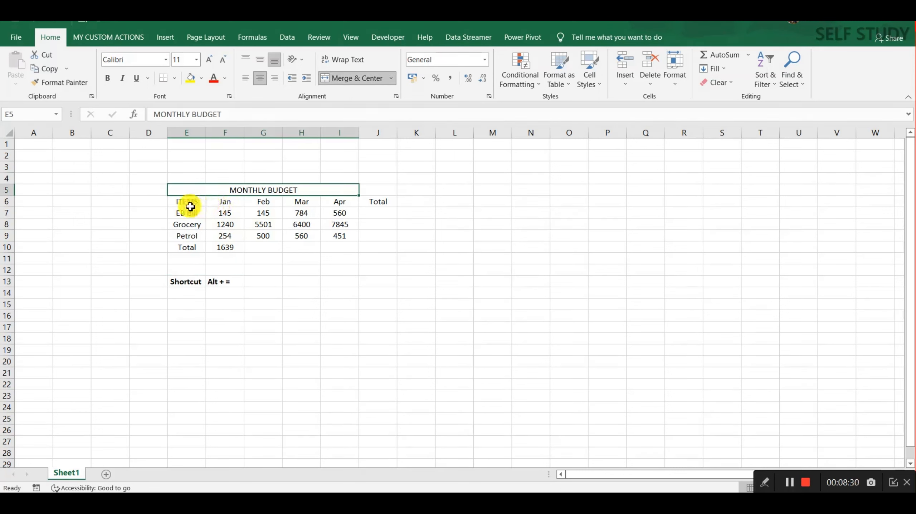